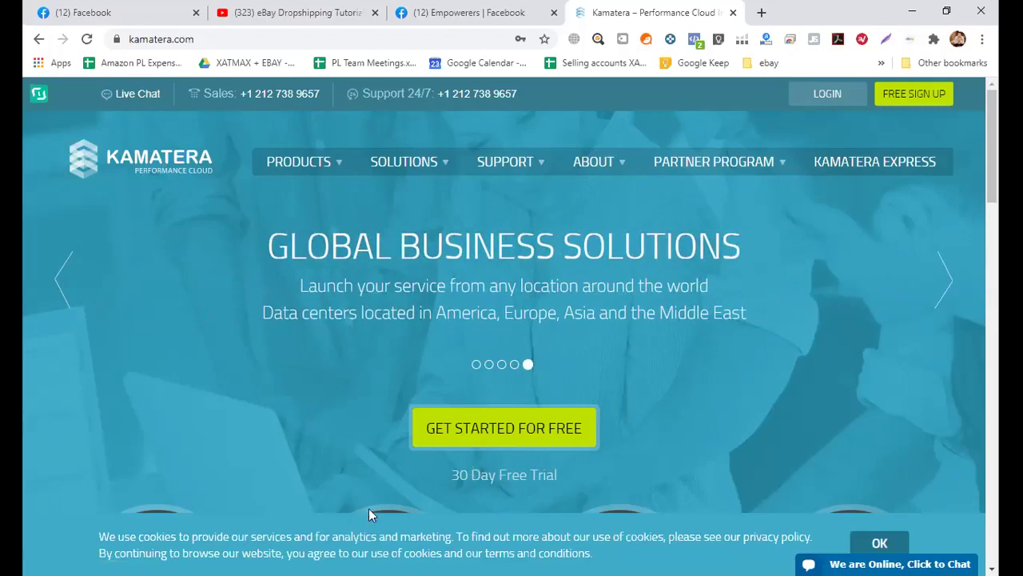
Log in with the autofilled credentials to reach the dashboard showing the powered-off Windows server.
click(856, 94)
click(845, 201)
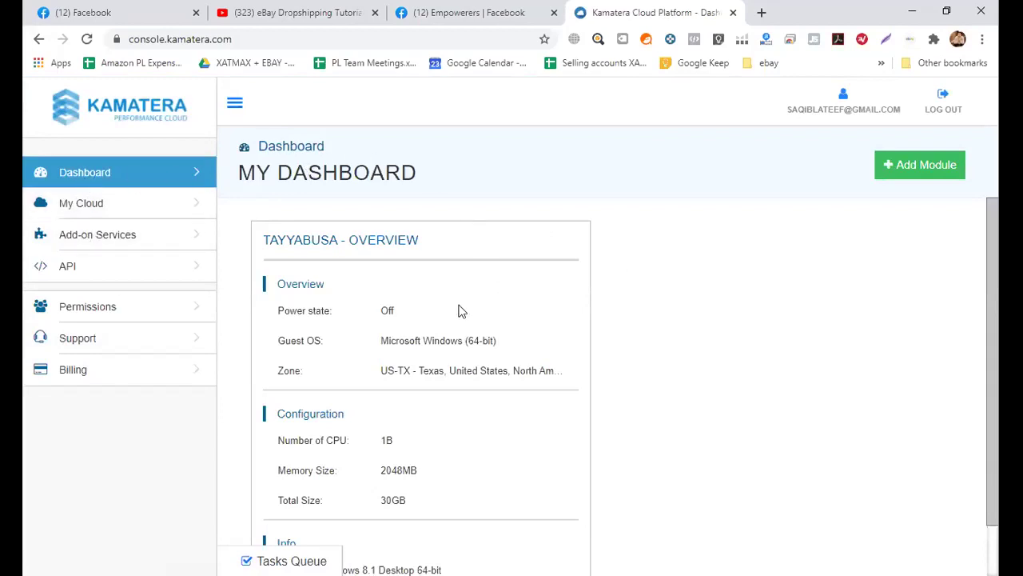
Highlight the server overview card's title, then expand the Tasks Queue to confirm no queued tasks.
scroll(681, 338, down, 1)
scroll(681, 338, up, 1)
mouse_move(297, 238)
drag(422, 240, 251, 251)
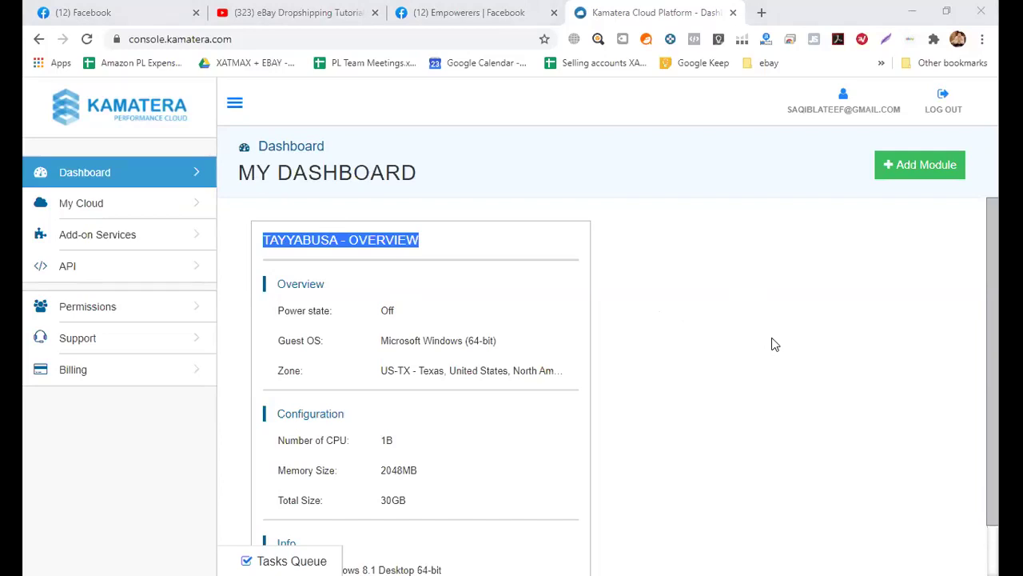
scroll(772, 343, down, 1)
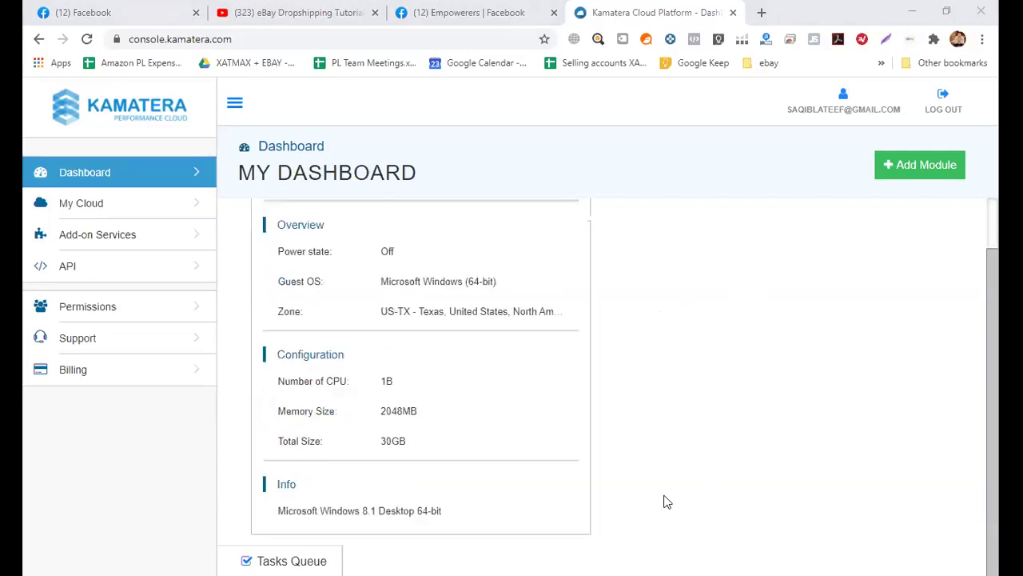
click(334, 552)
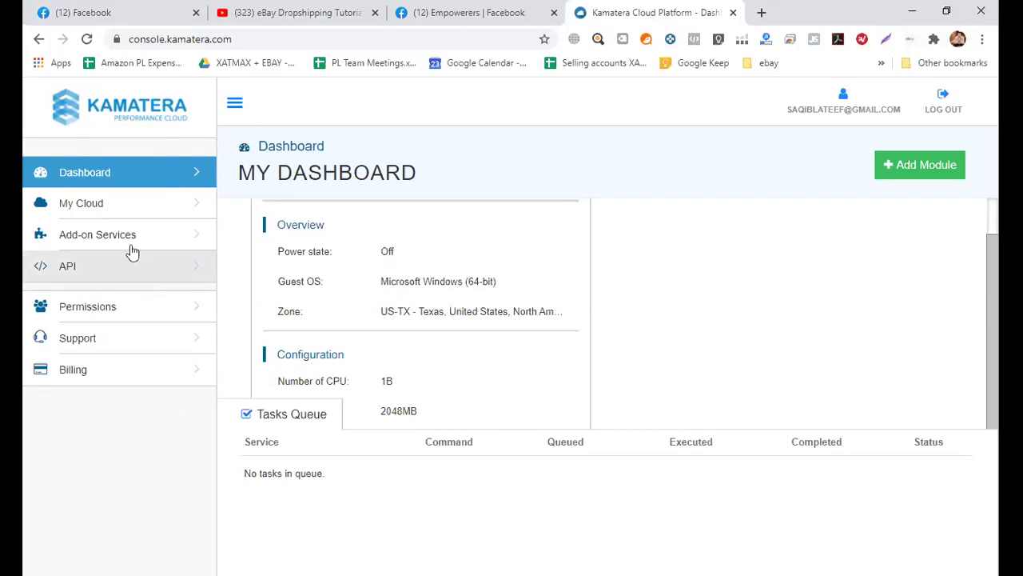
Expand My Cloud in the sidebar and start the Create New Desktop wizard.
click(122, 208)
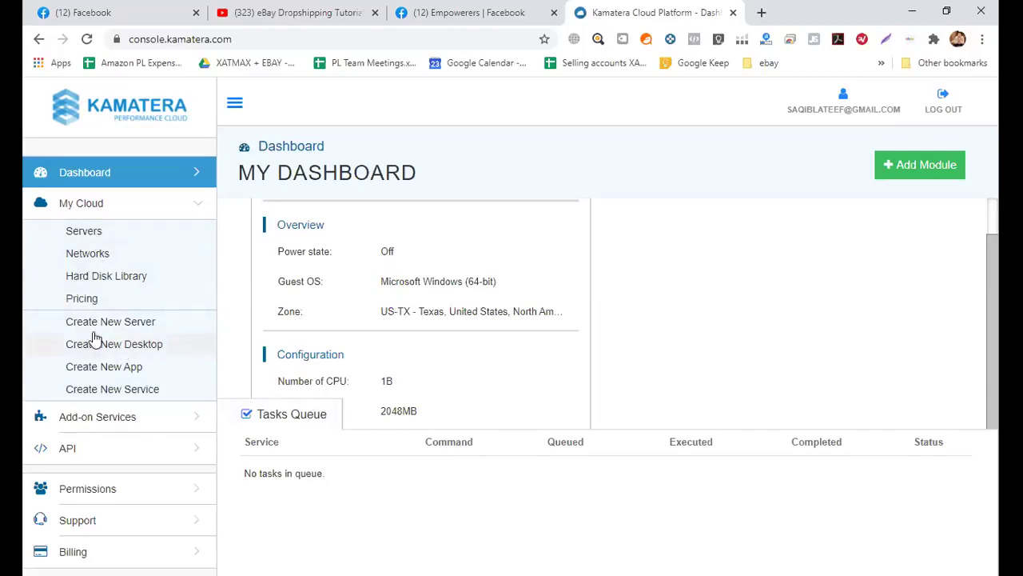
click(149, 348)
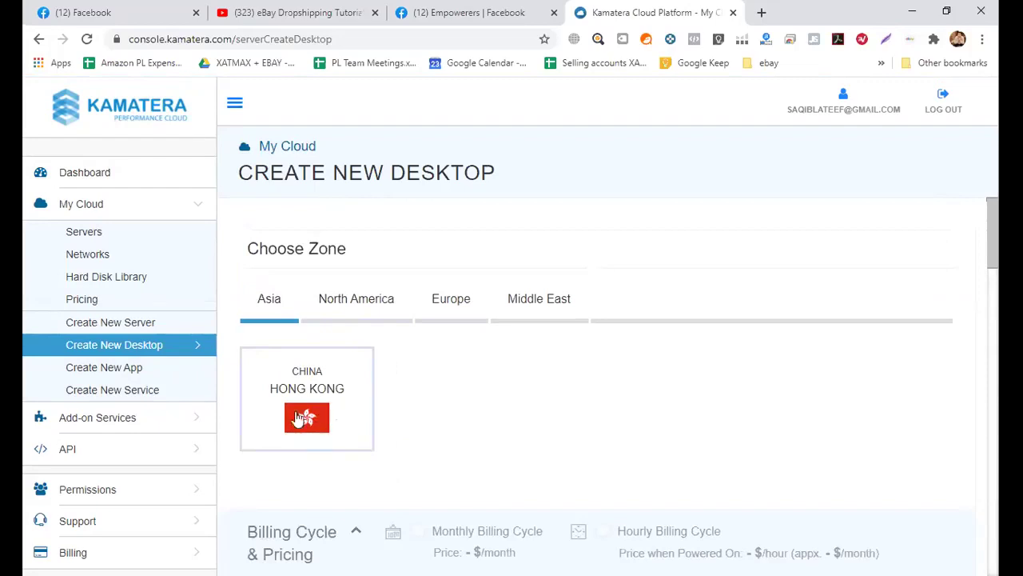
Browse the North America, Europe and Middle East zones, then pick Texas (United States).
click(361, 299)
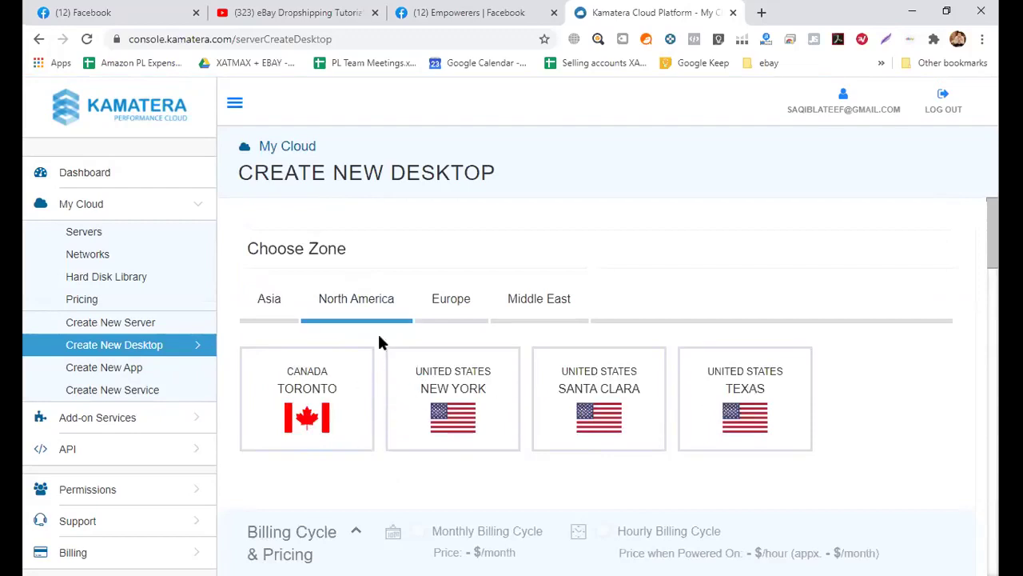
click(445, 308)
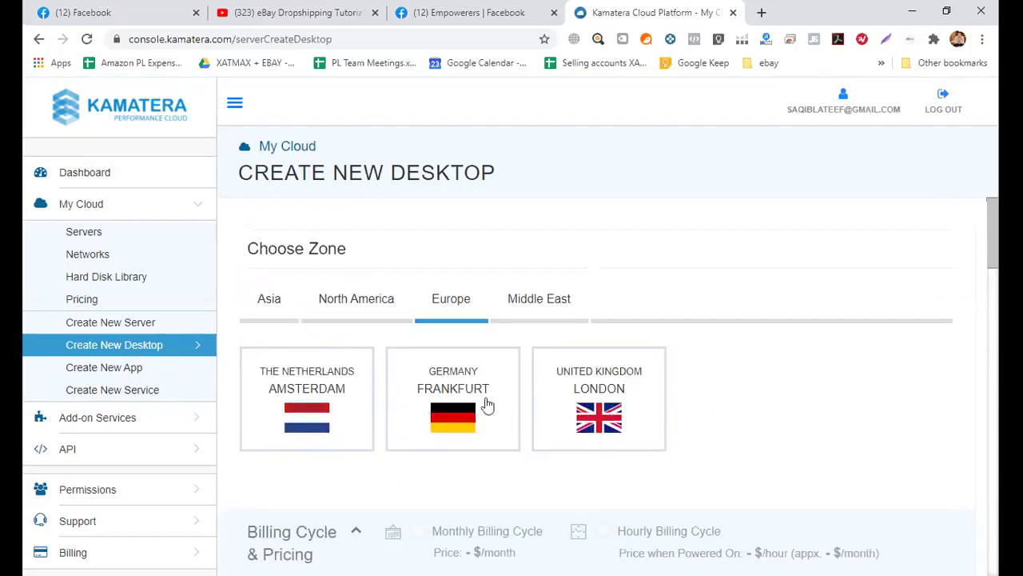
click(539, 303)
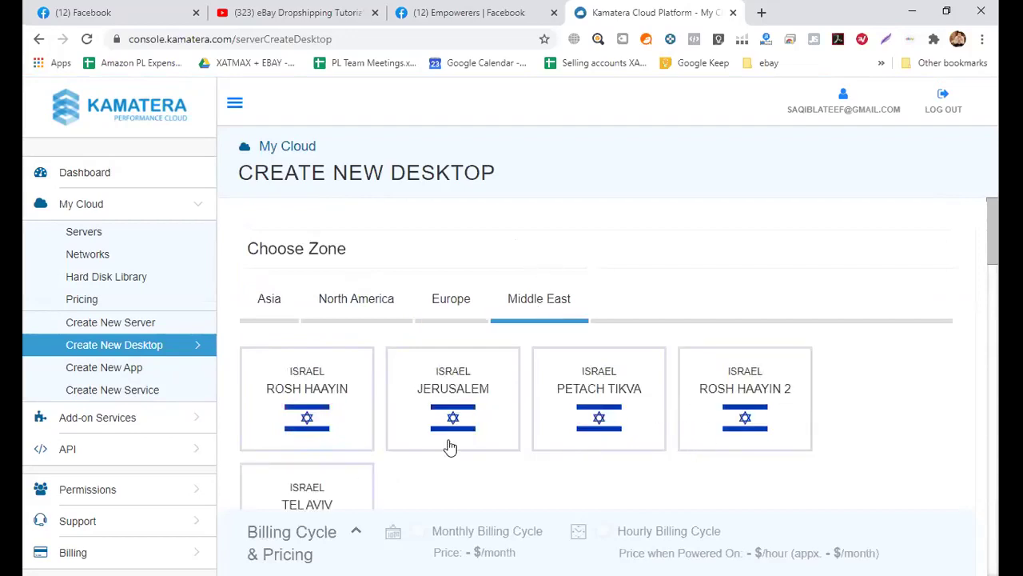
scroll(319, 405, down, 1)
scroll(320, 359, up, 1)
click(347, 303)
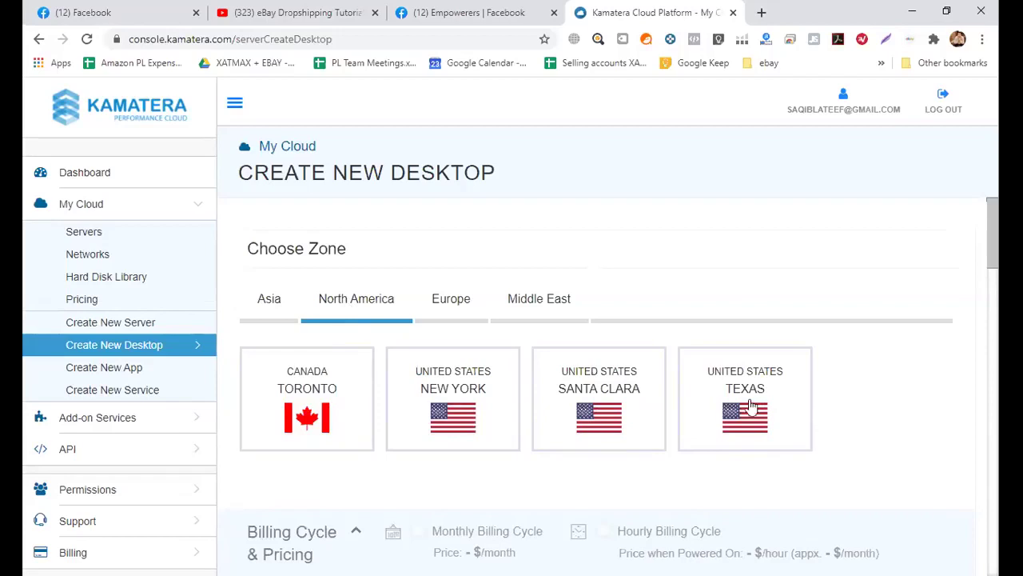
click(749, 406)
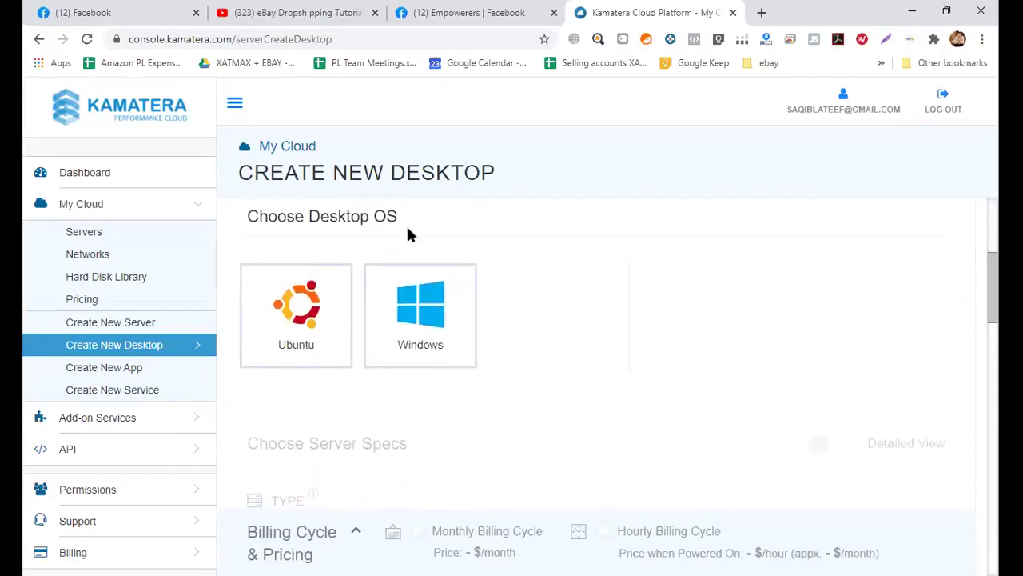
Select Windows as the OS with version windows_8.1_desktop 64bit.
click(441, 333)
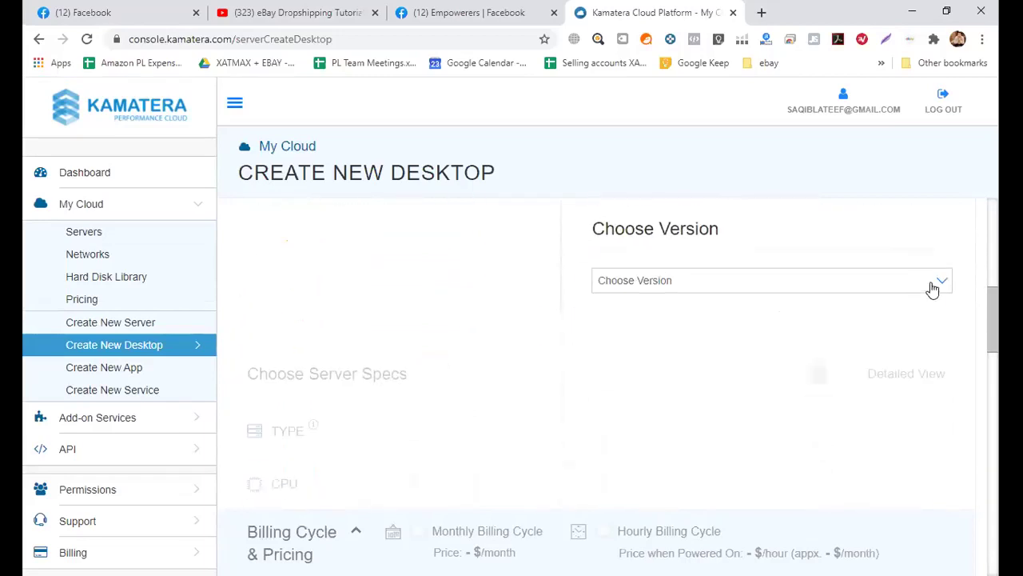
click(933, 290)
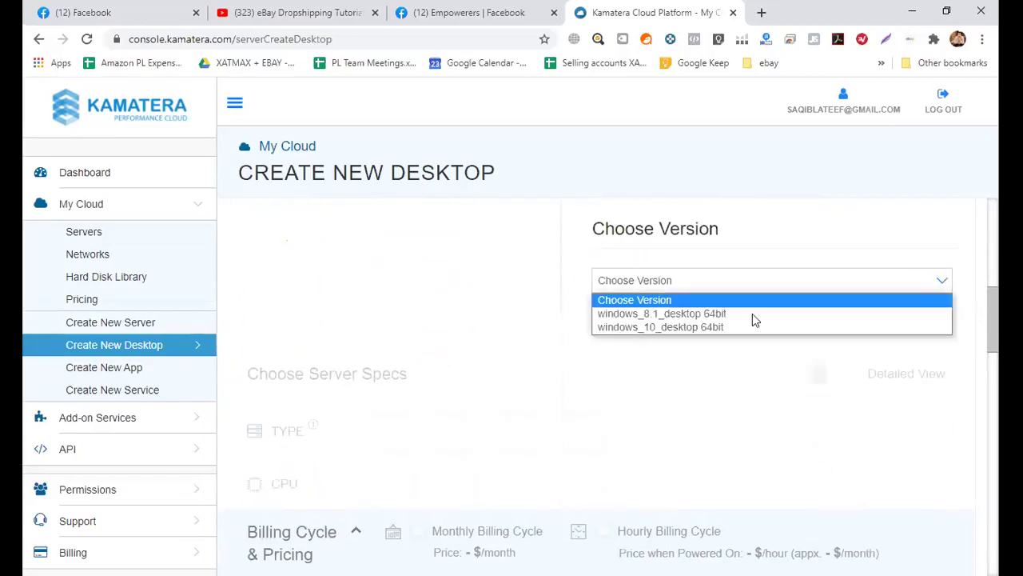
click(668, 313)
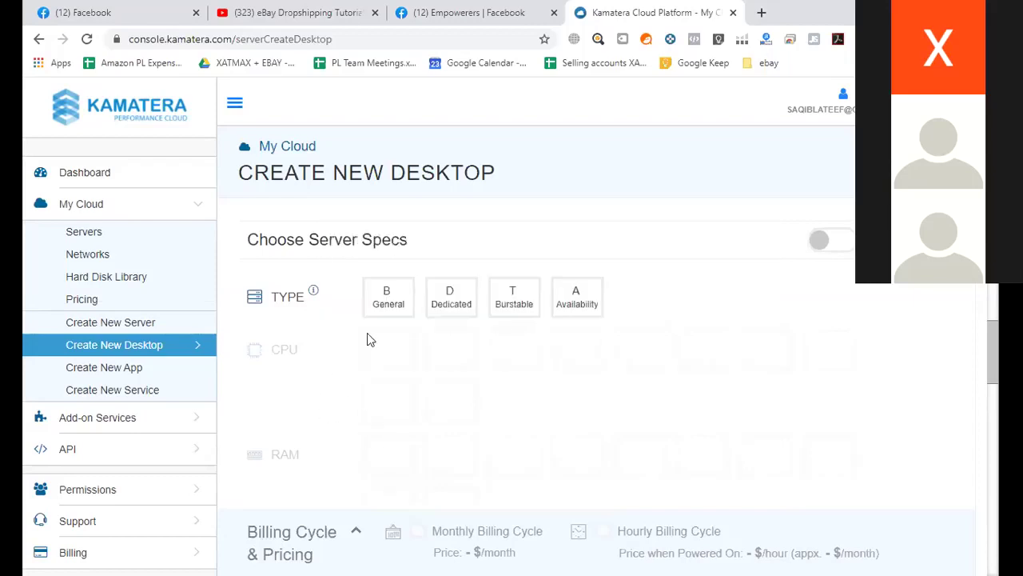
Read the TYPE info tooltip and select server type B General.
mouse_move(314, 294)
click(393, 301)
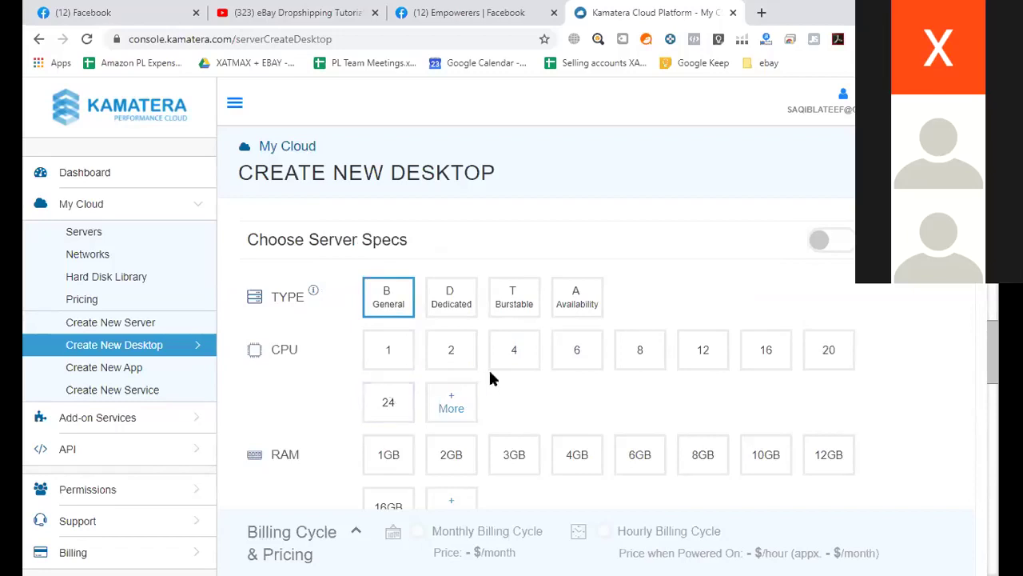
Choose 1 CPU, 2GB RAM and a 30GB SSD for DISK#1, totalling 26$/month.
click(391, 349)
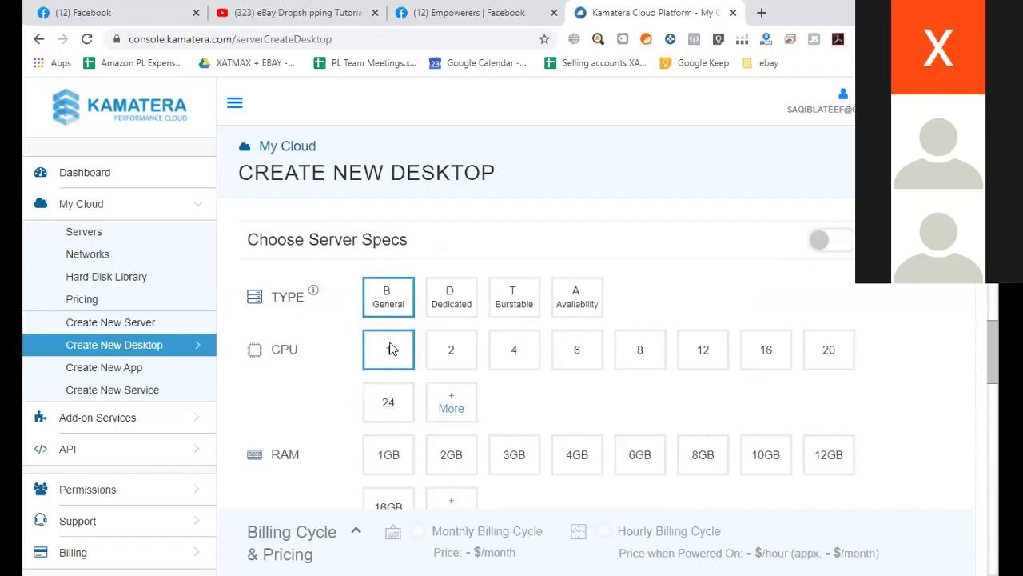
scroll(391, 348, down, 2)
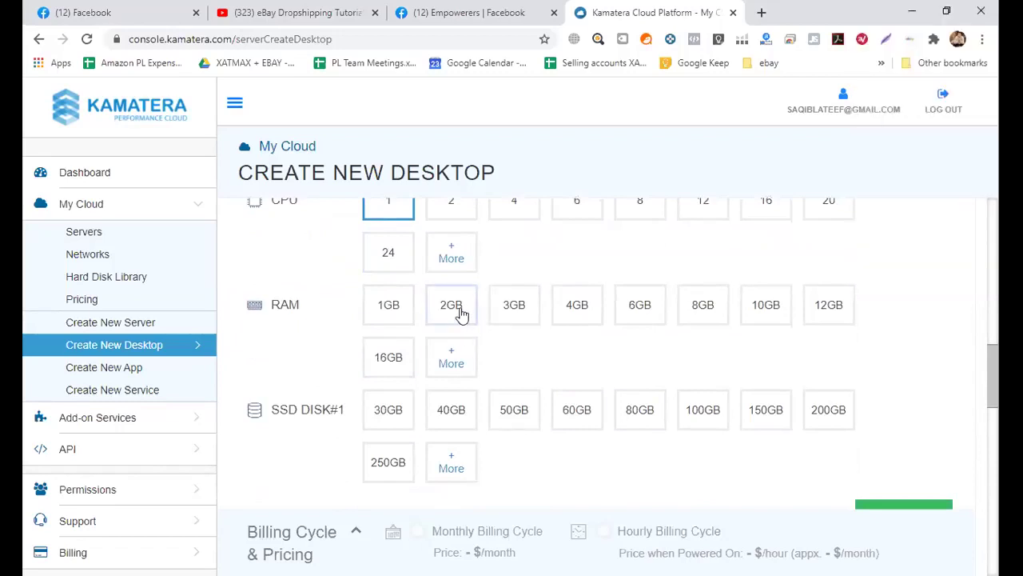
click(461, 310)
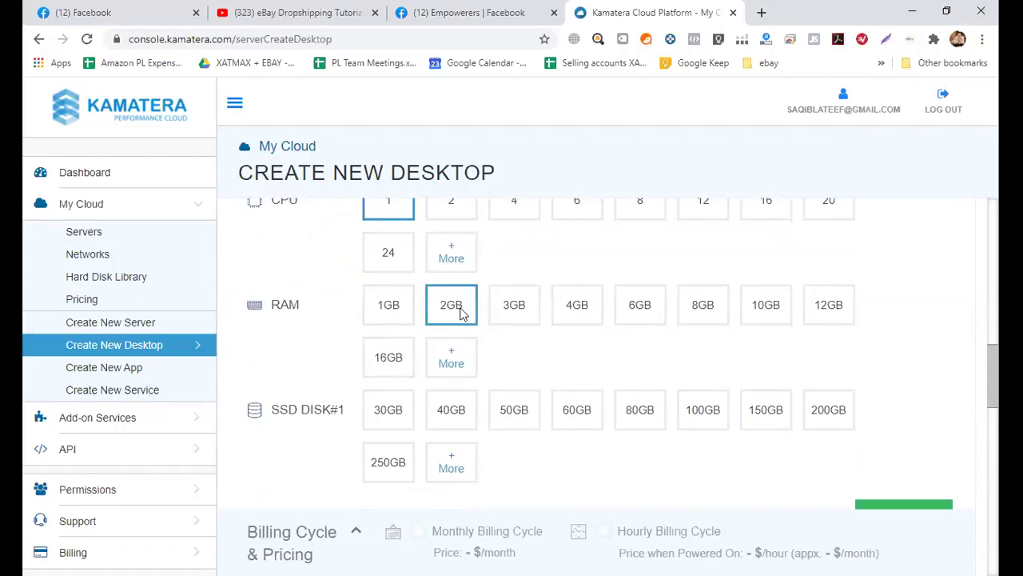
scroll(461, 313, down, 1)
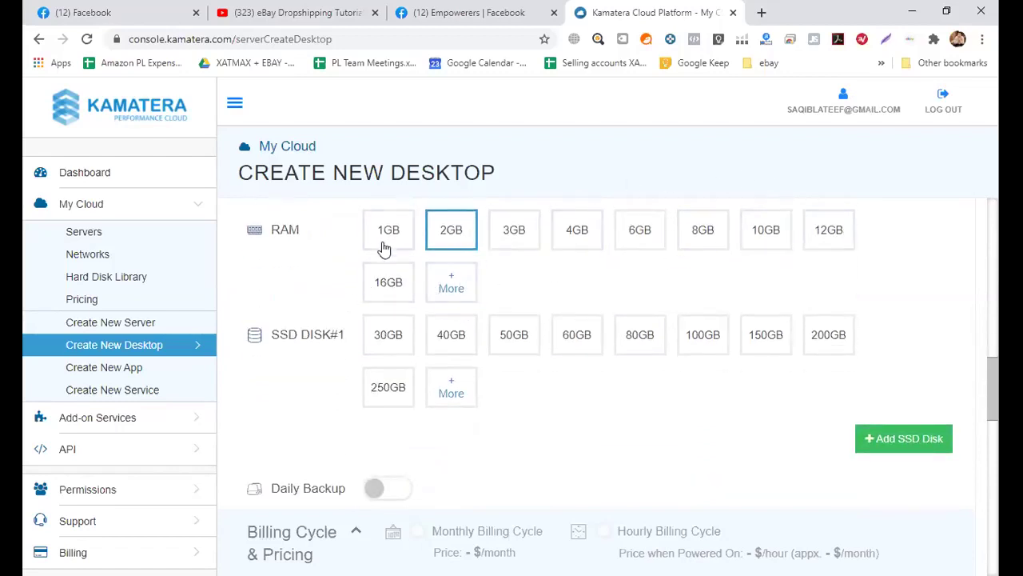
scroll(429, 435, down, 1)
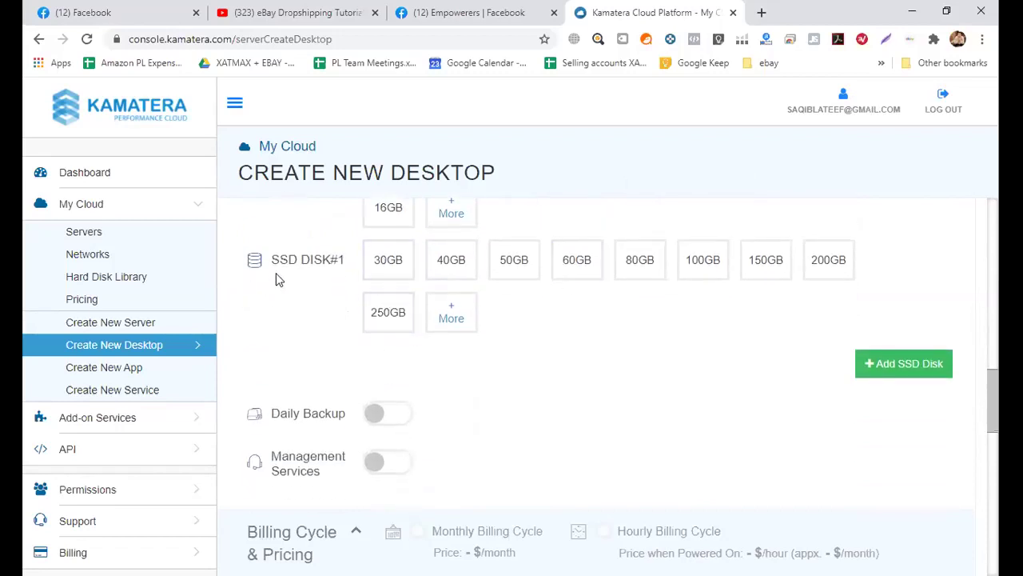
click(402, 264)
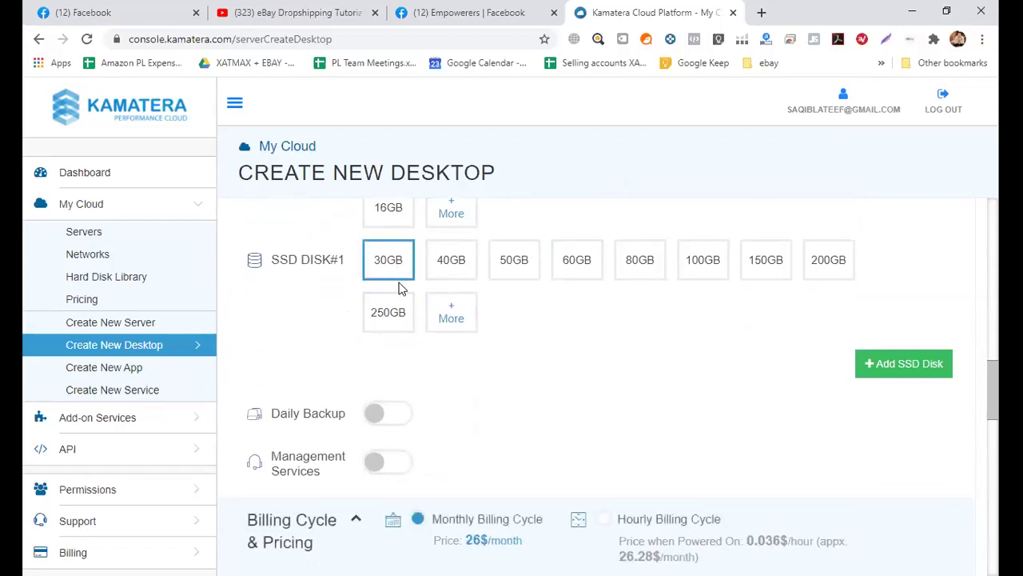
scroll(404, 286, down, 1)
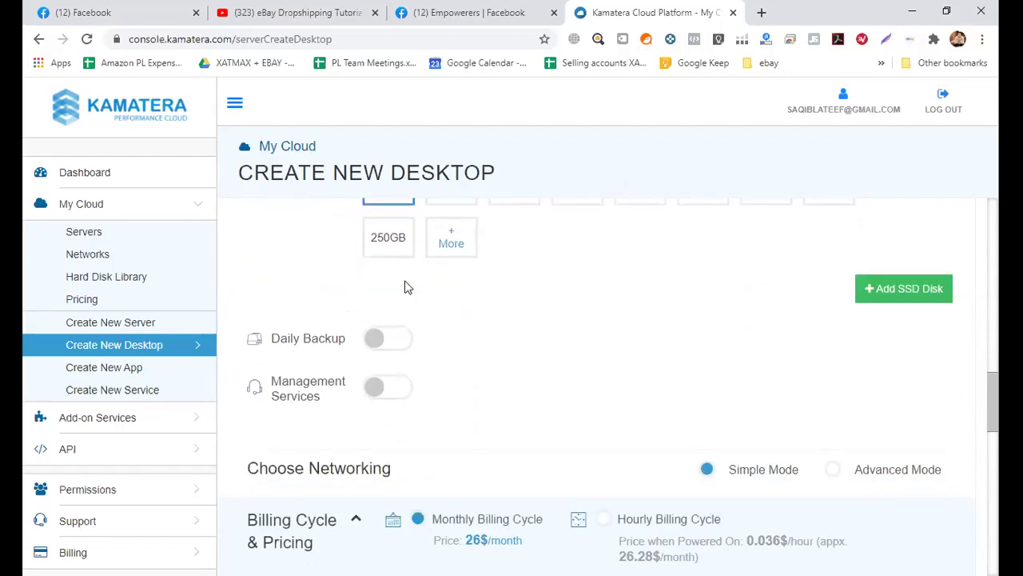
scroll(406, 286, down, 1)
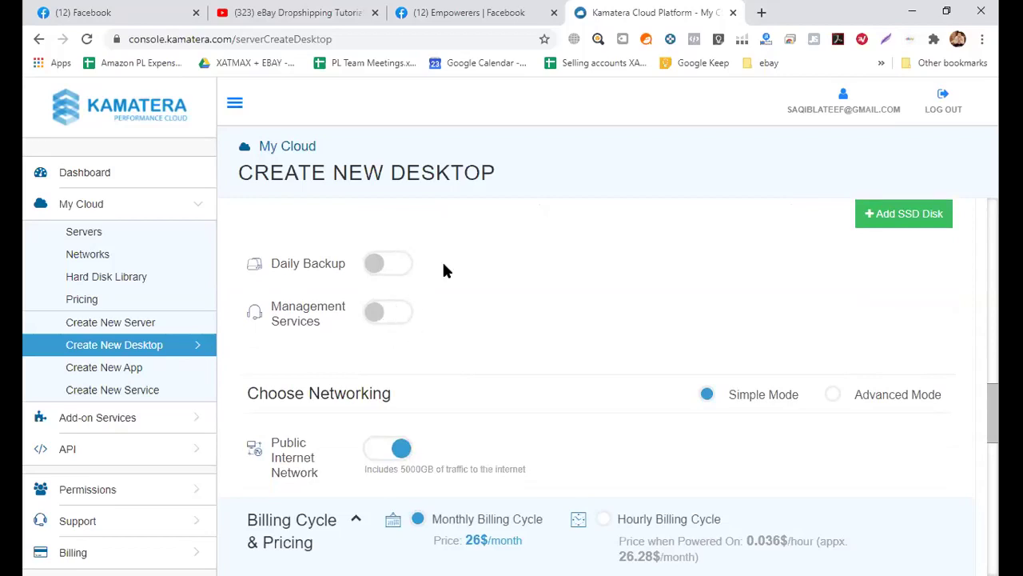
scroll(446, 270, down, 2)
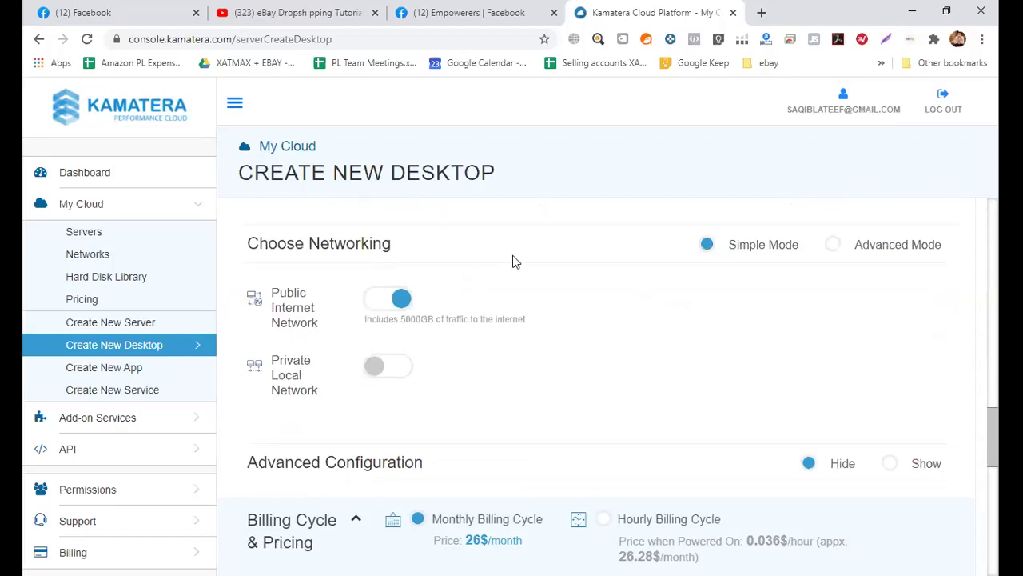
scroll(514, 262, down, 4)
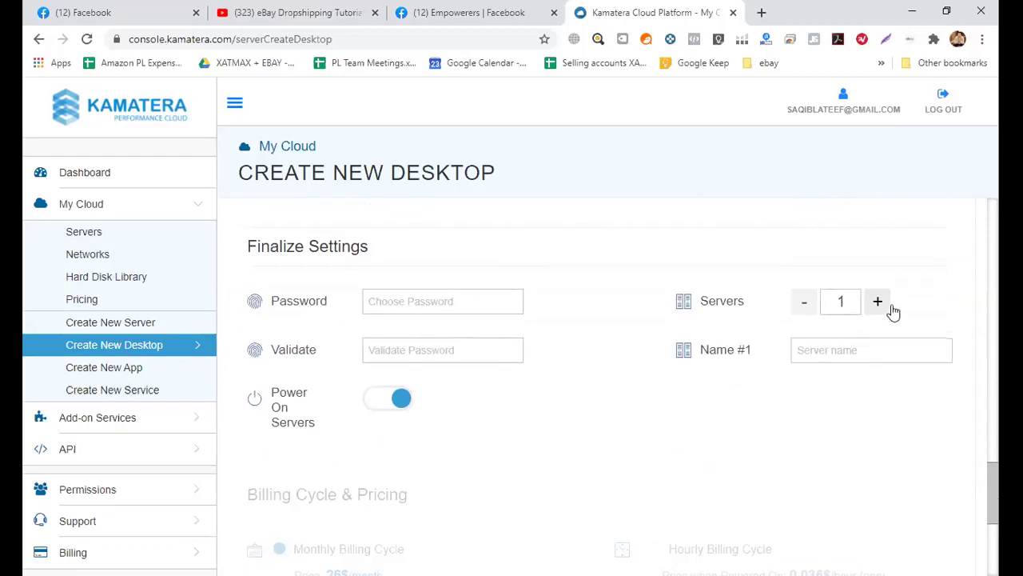
click(826, 355)
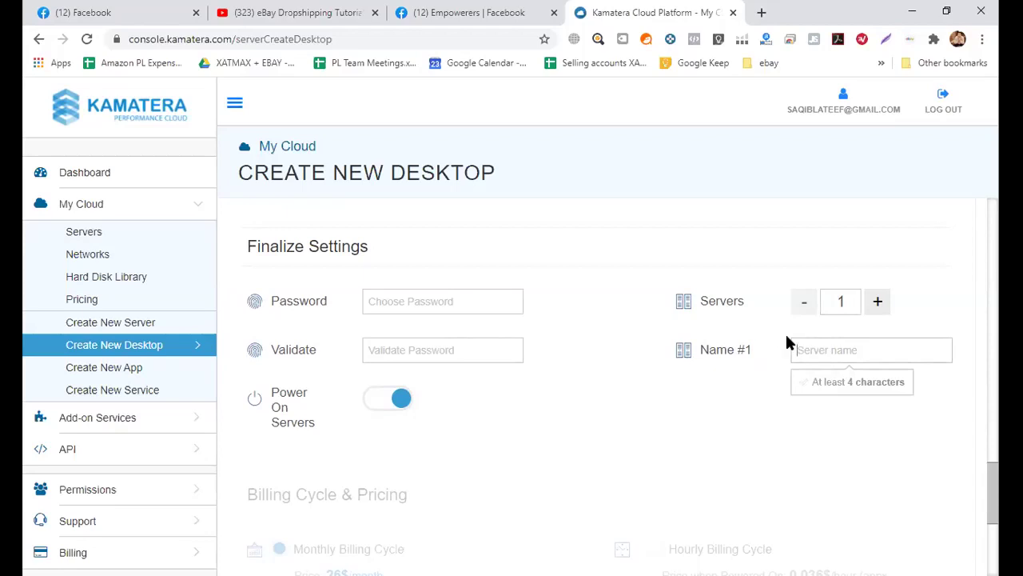
scroll(771, 352, down, 1)
scroll(500, 422, down, 2)
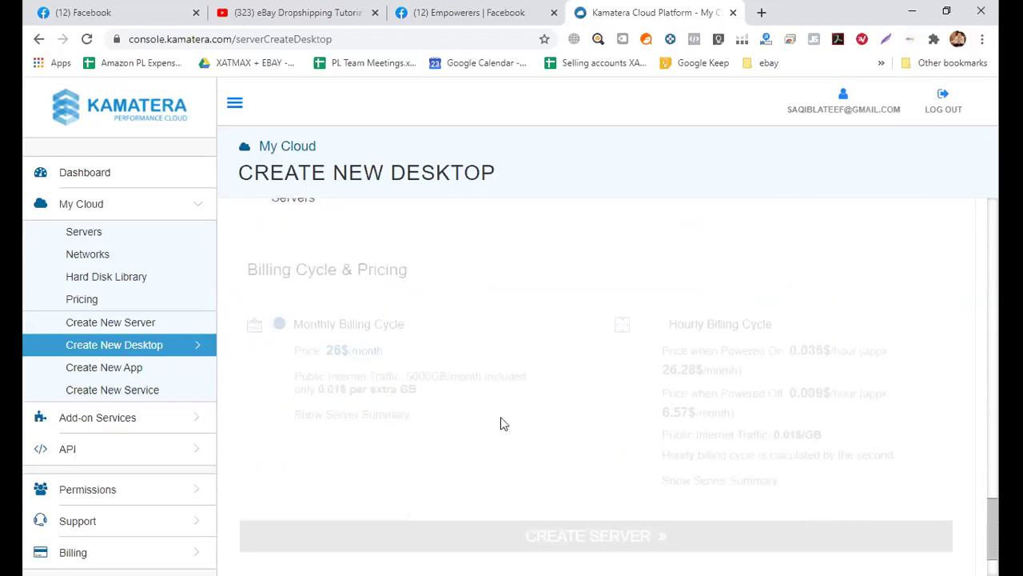
scroll(576, 324, up, 2)
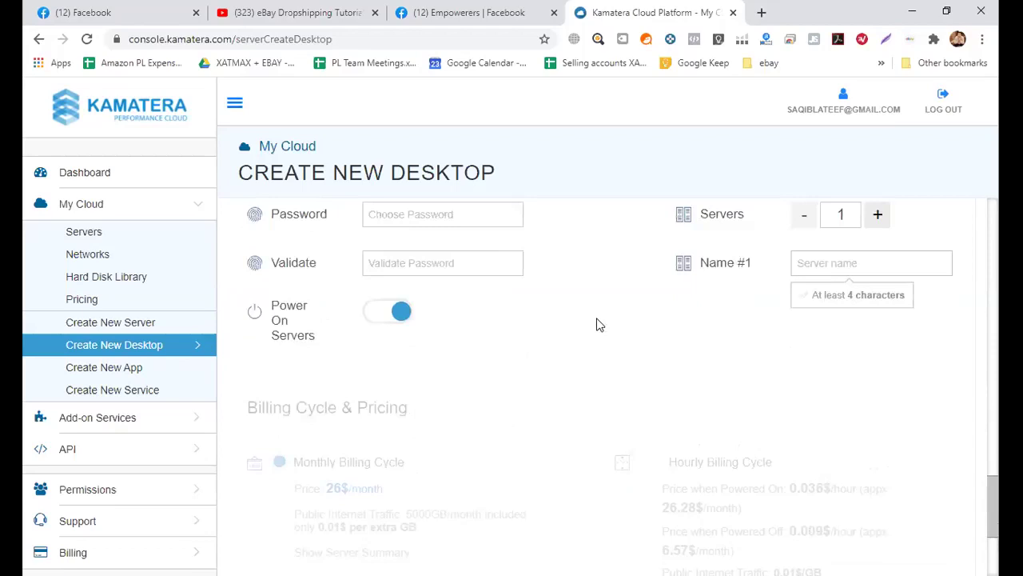
scroll(339, 434, down, 1)
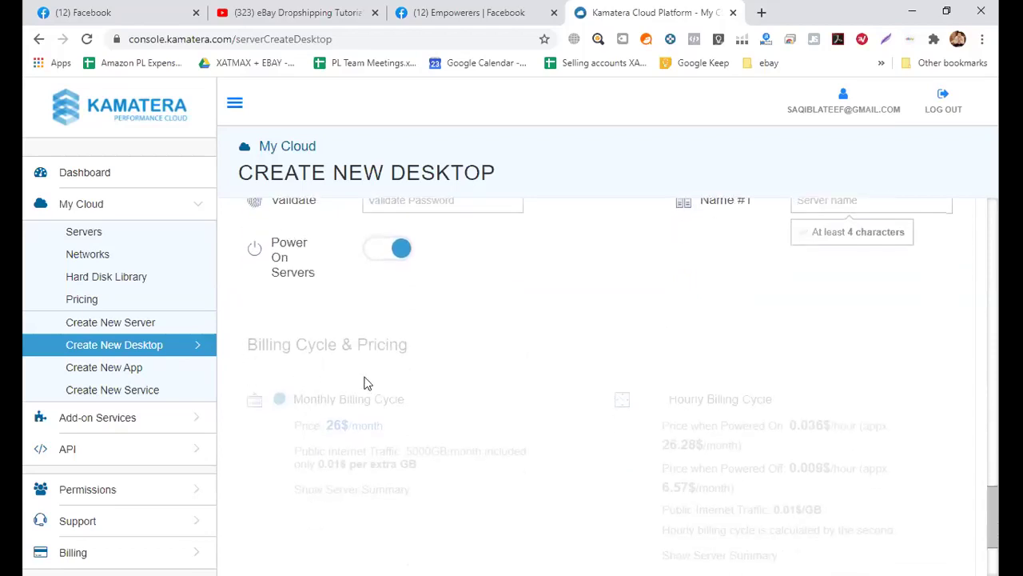
scroll(467, 431, down, 1)
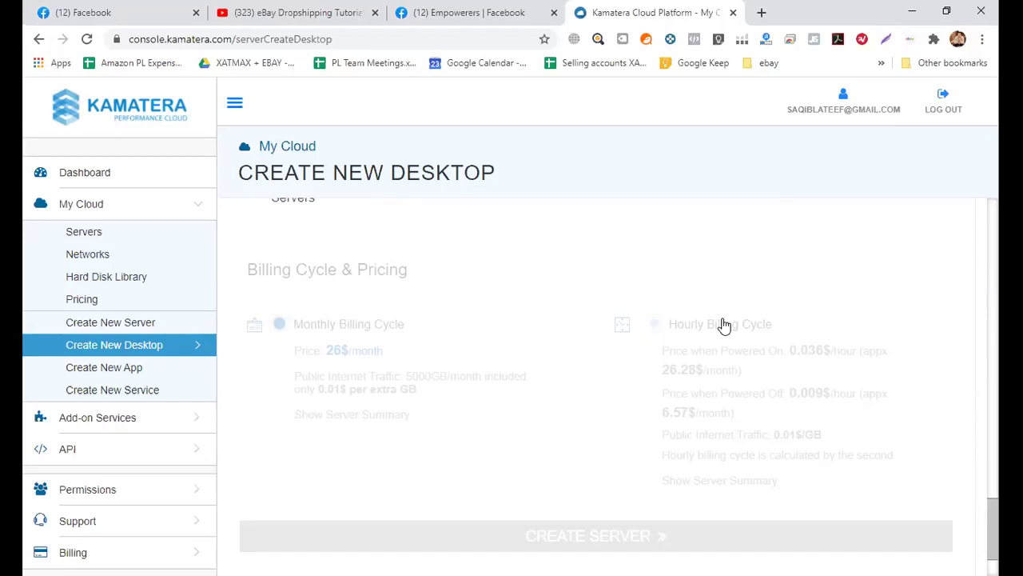
scroll(580, 373, down, 2)
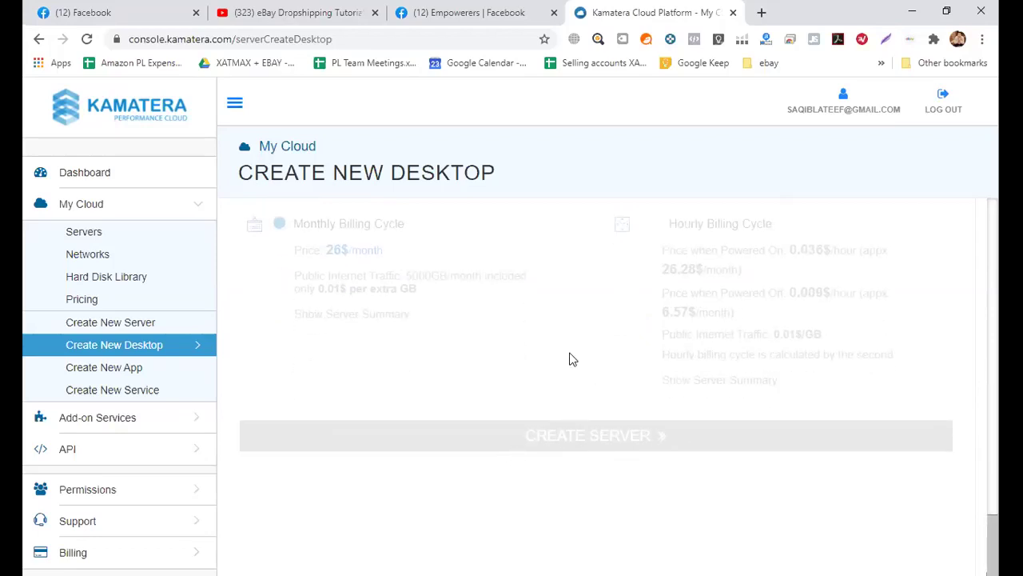
scroll(572, 359, up, 15)
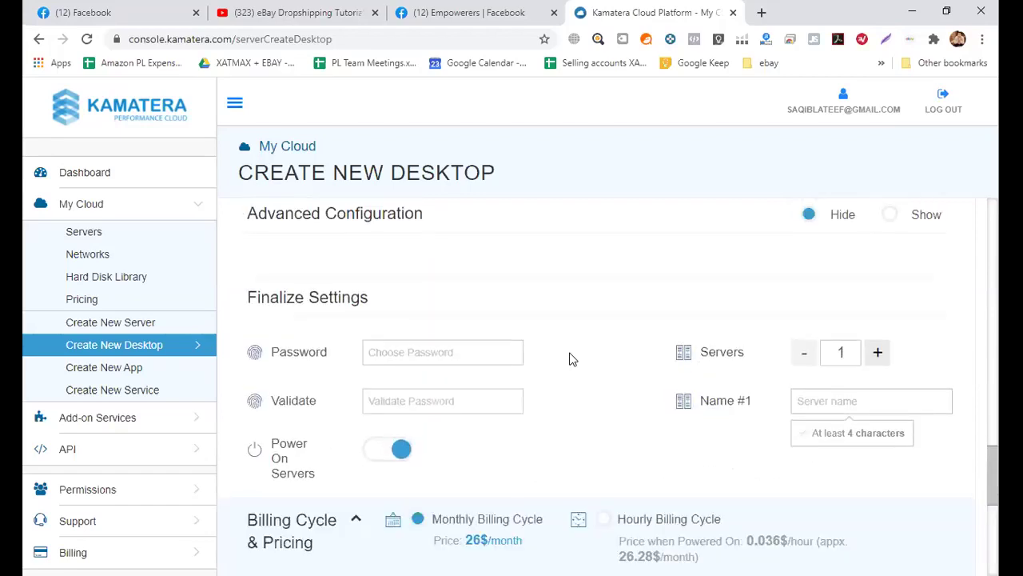
scroll(572, 360, up, 5)
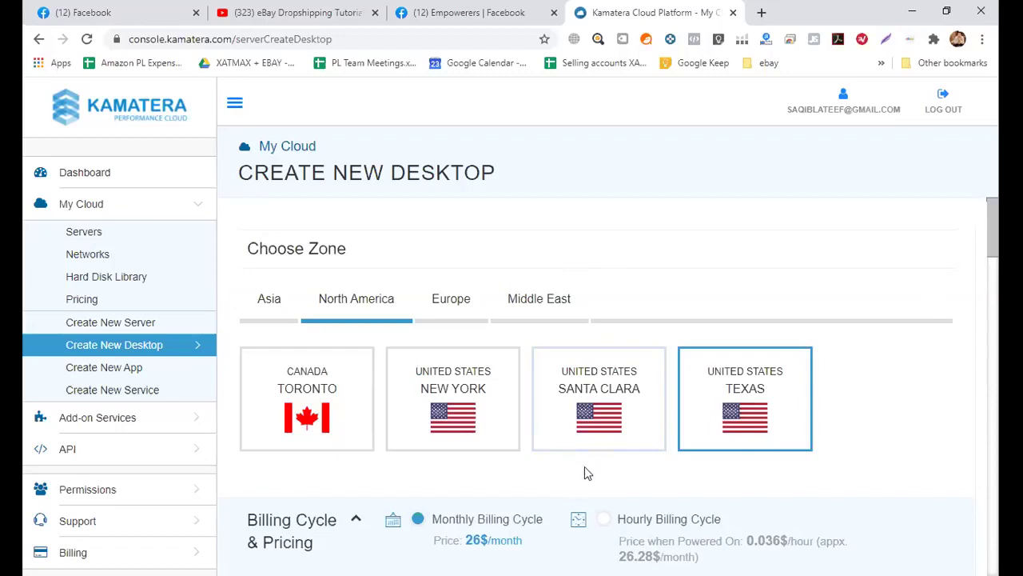
scroll(546, 547, down, 1)
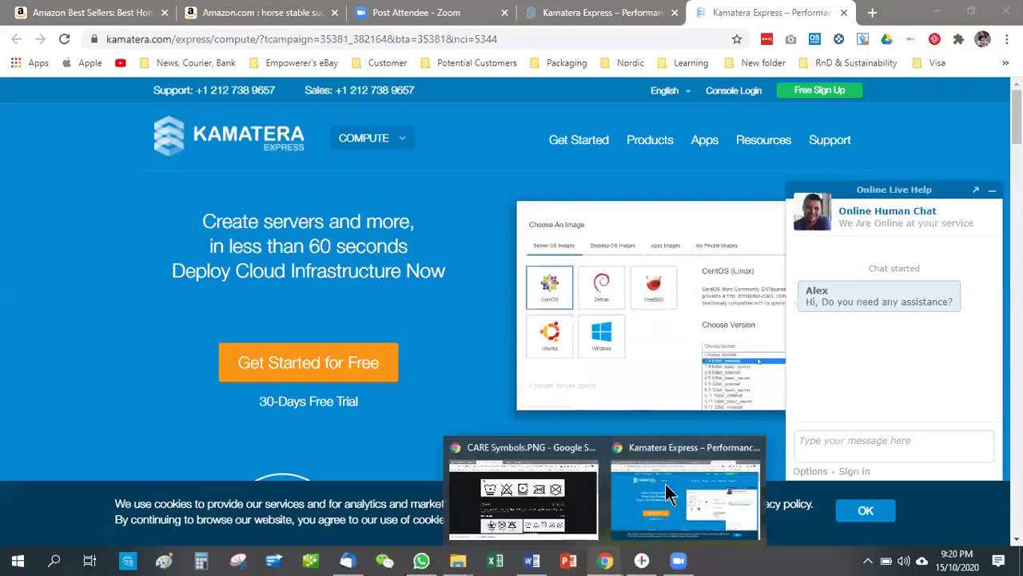
Switch to the Kamatera Express browser window and accept the cookie consent banner.
click(680, 488)
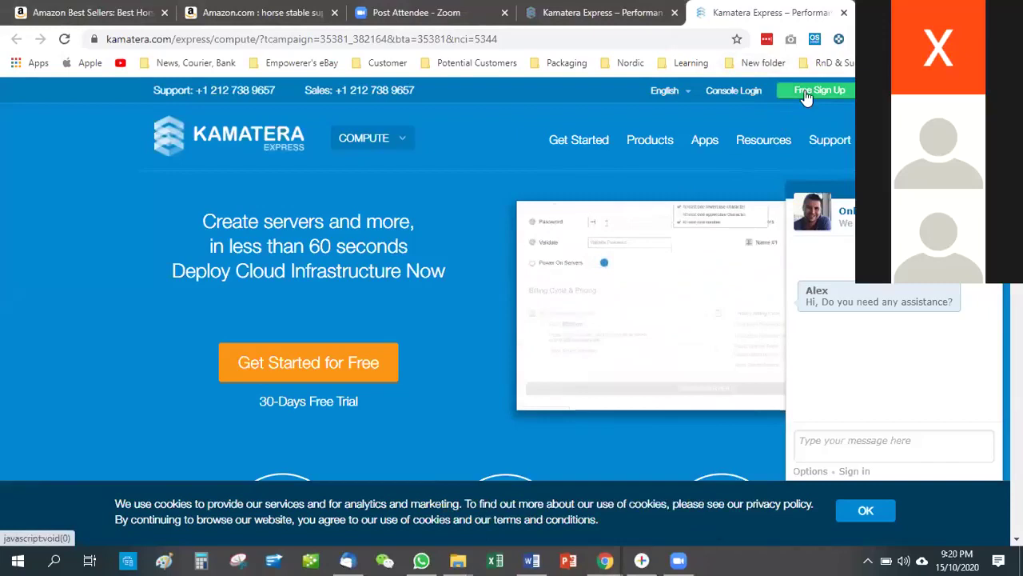
click(862, 513)
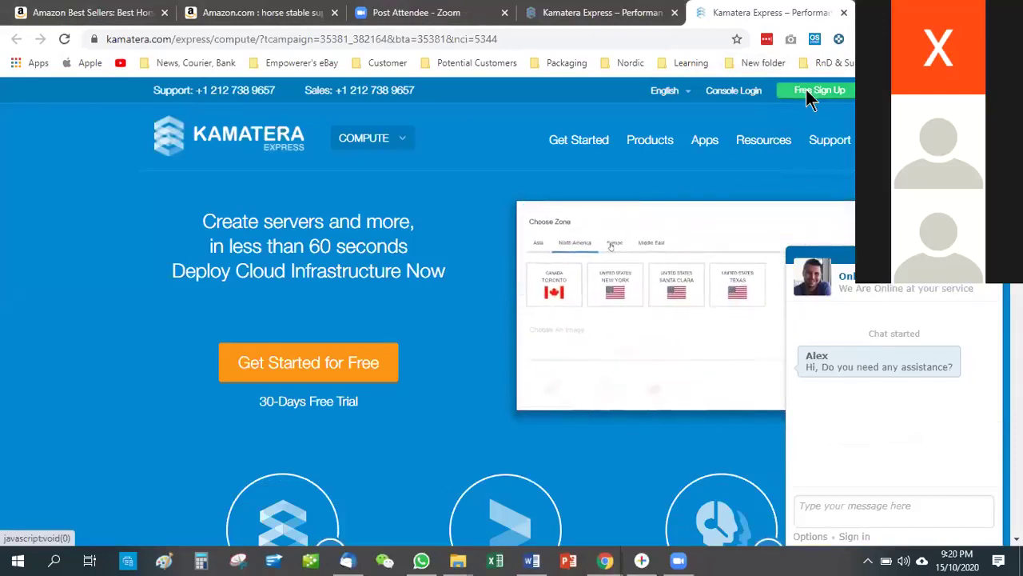
Open Free Sign Up, enter the account e-mail and a password, and submit with GO.
click(809, 96)
click(541, 287)
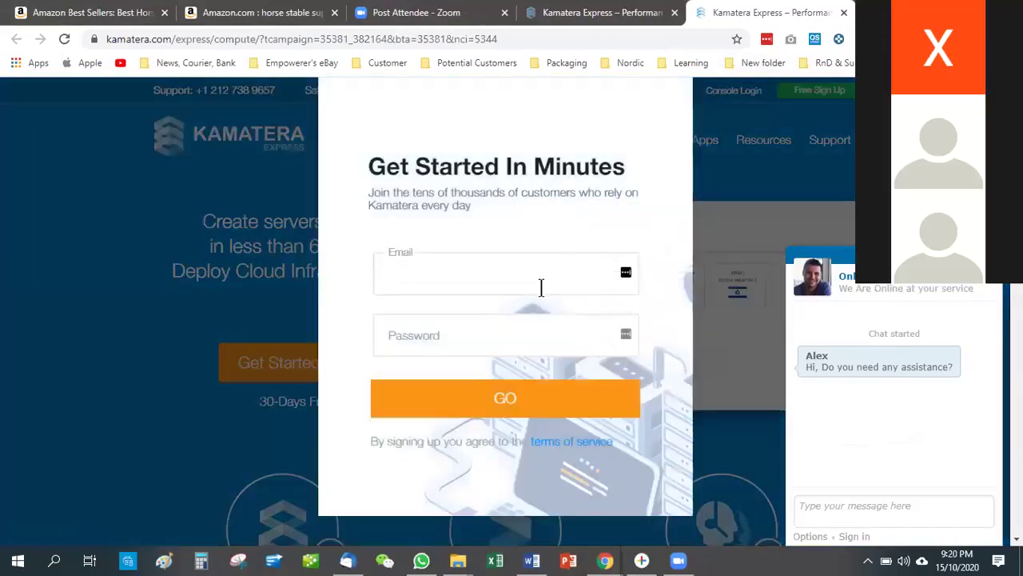
text(ah)
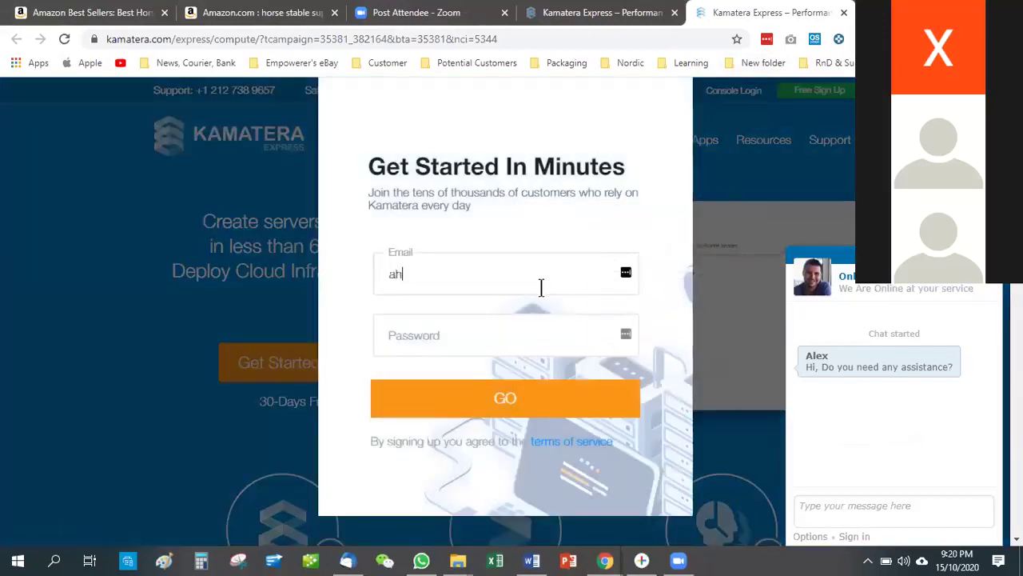
key(Tab)
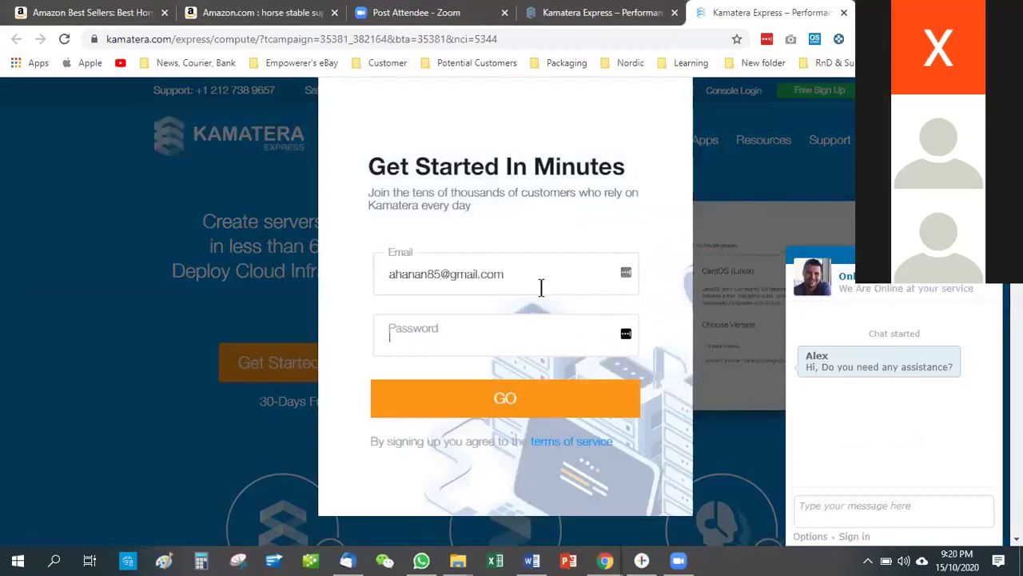
text(•••)
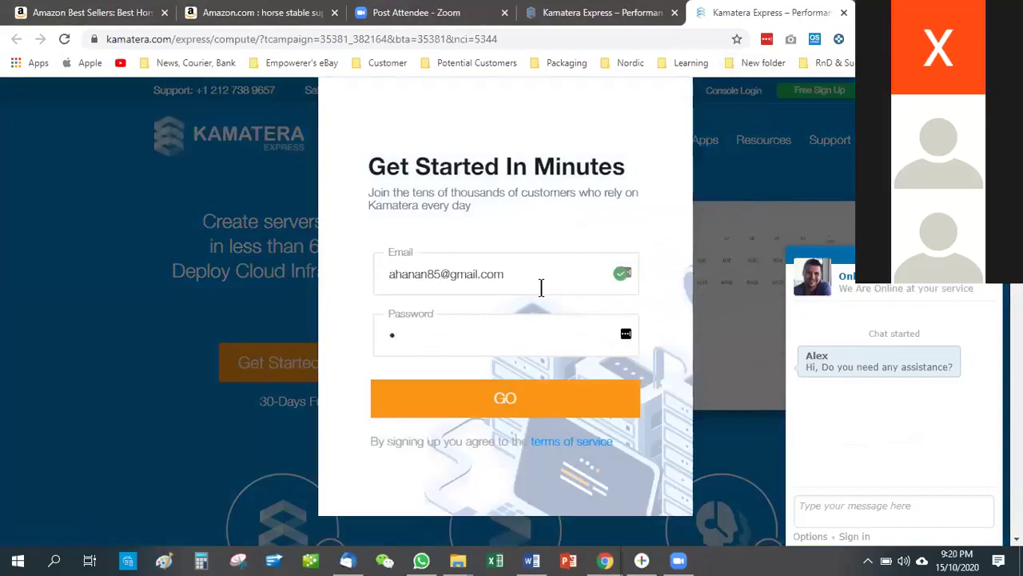
text(•••••)
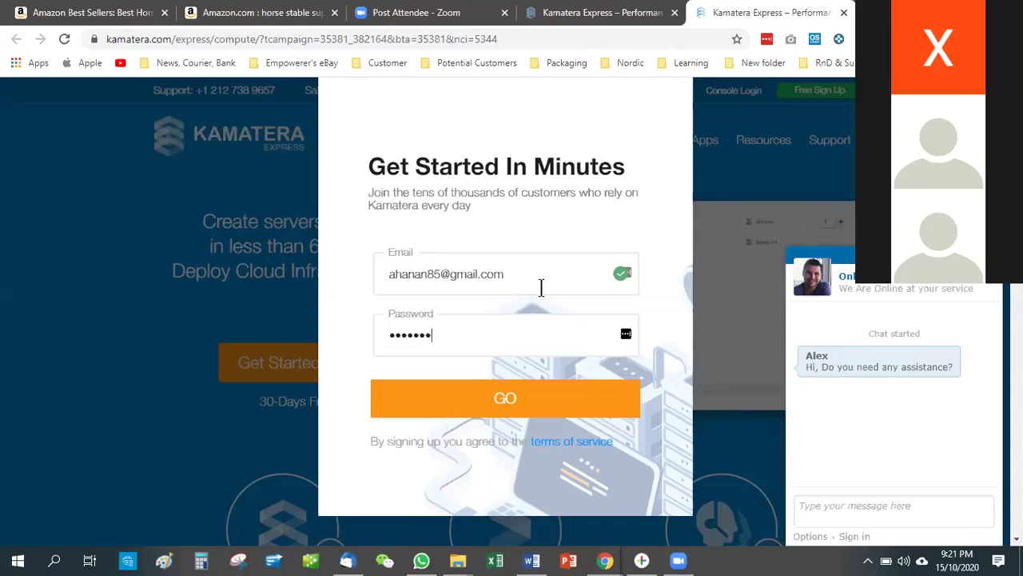
text(•••••)
click(499, 394)
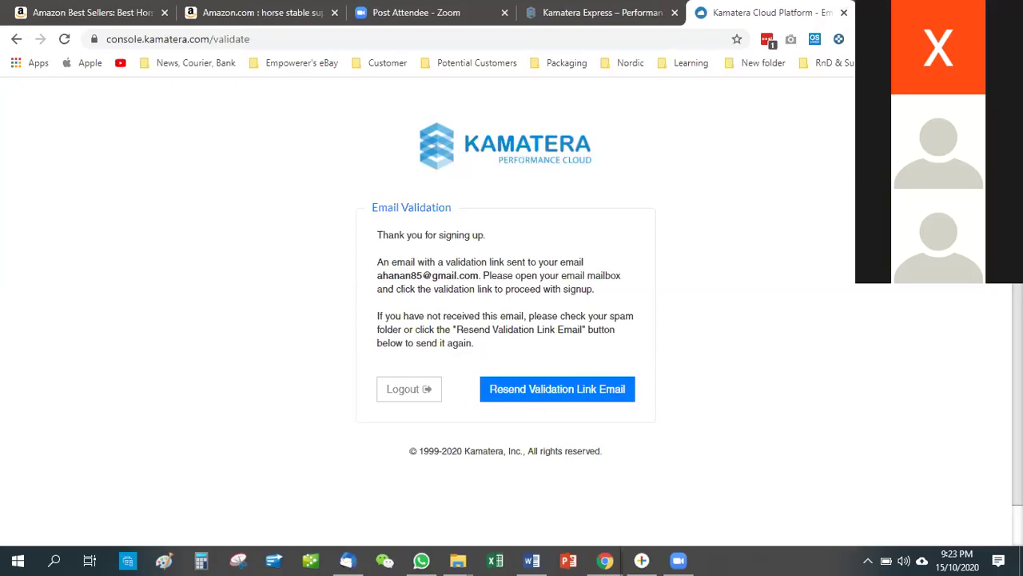
In a new tab, find the Kamatera Account Validation email in Gmail's Updates and follow its link.
click(867, 12)
click(719, 160)
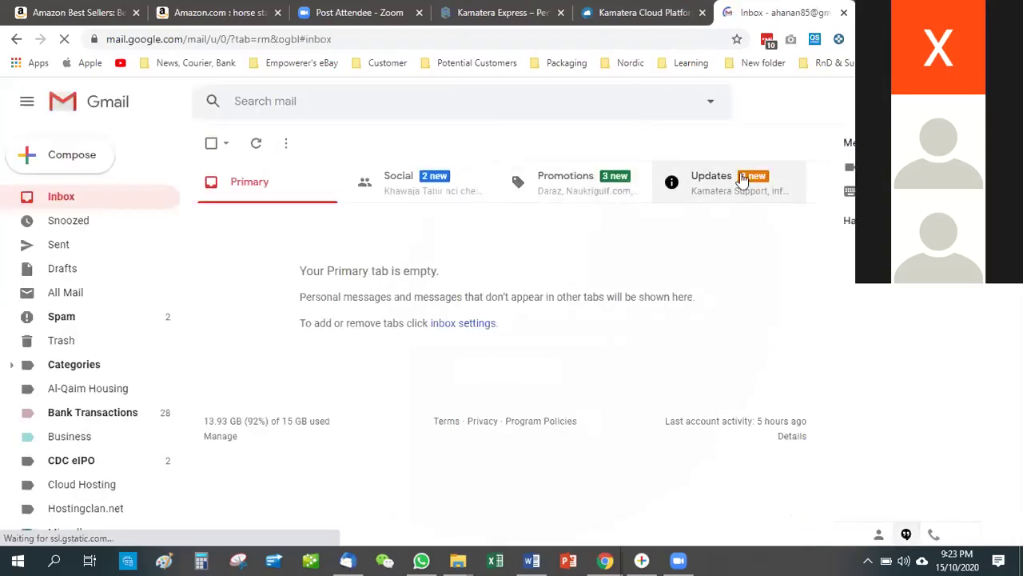
click(743, 179)
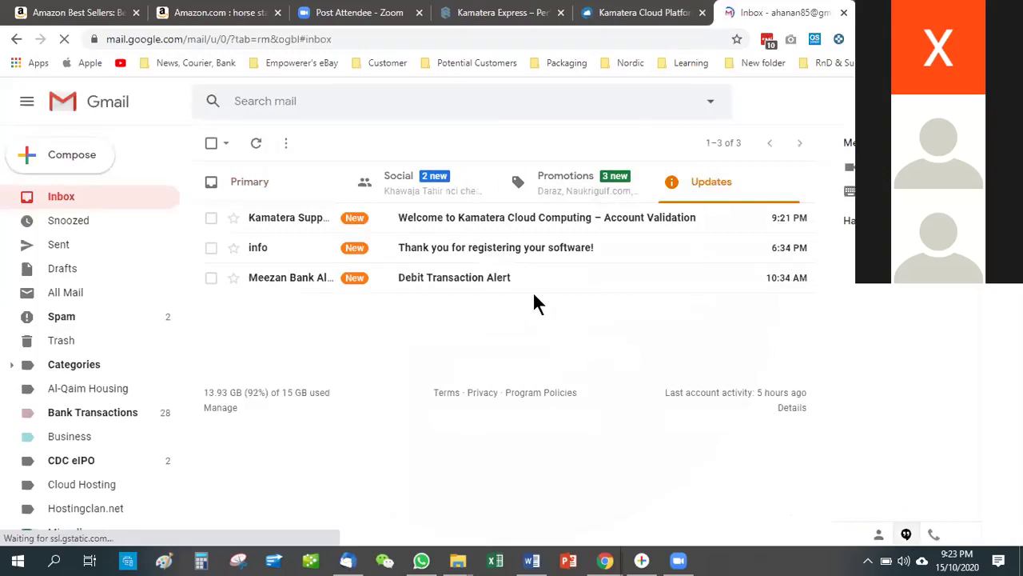
click(534, 217)
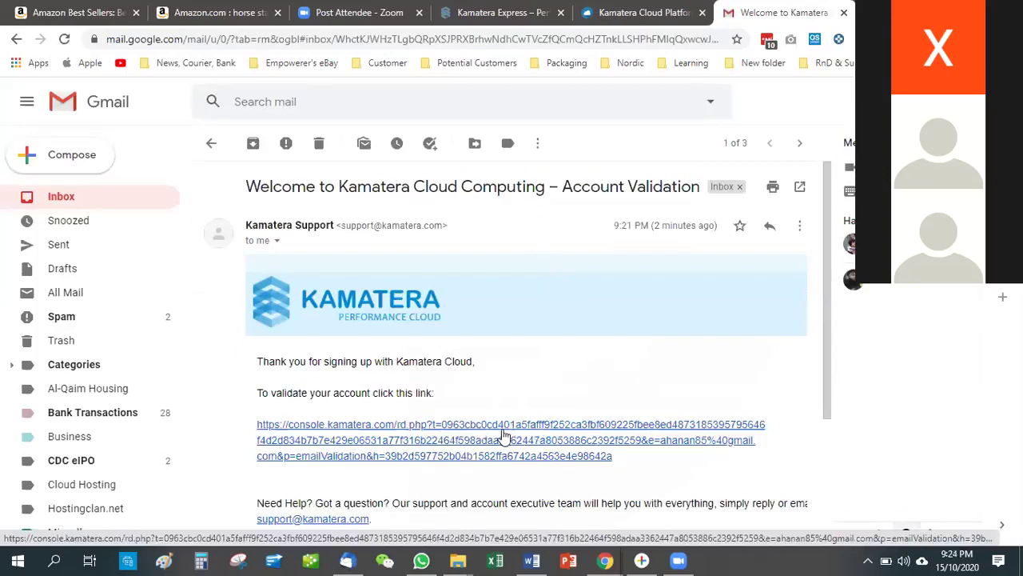
click(503, 436)
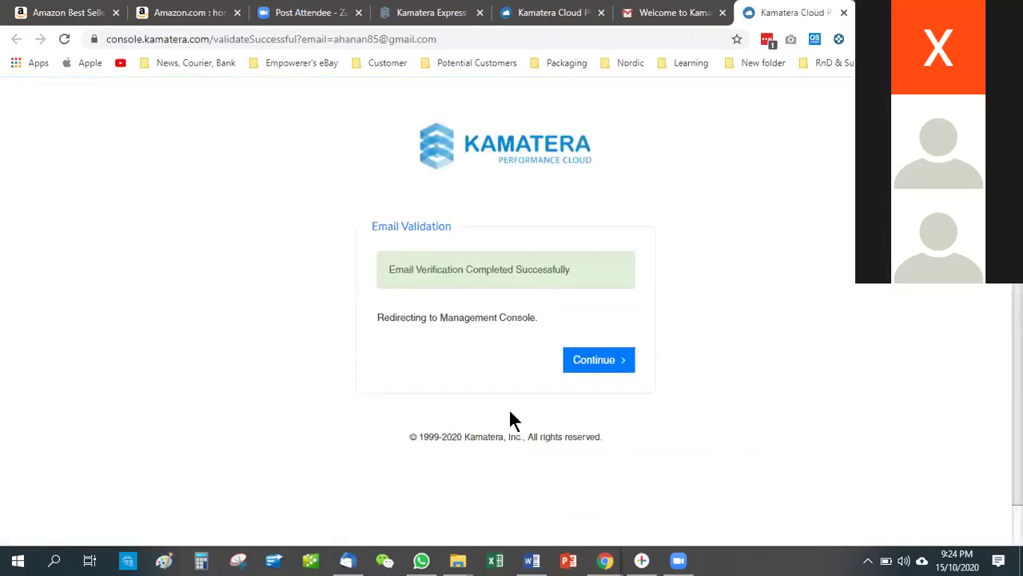
Continue past email validation into the new console and open the blank Add Billing Profile form.
click(593, 360)
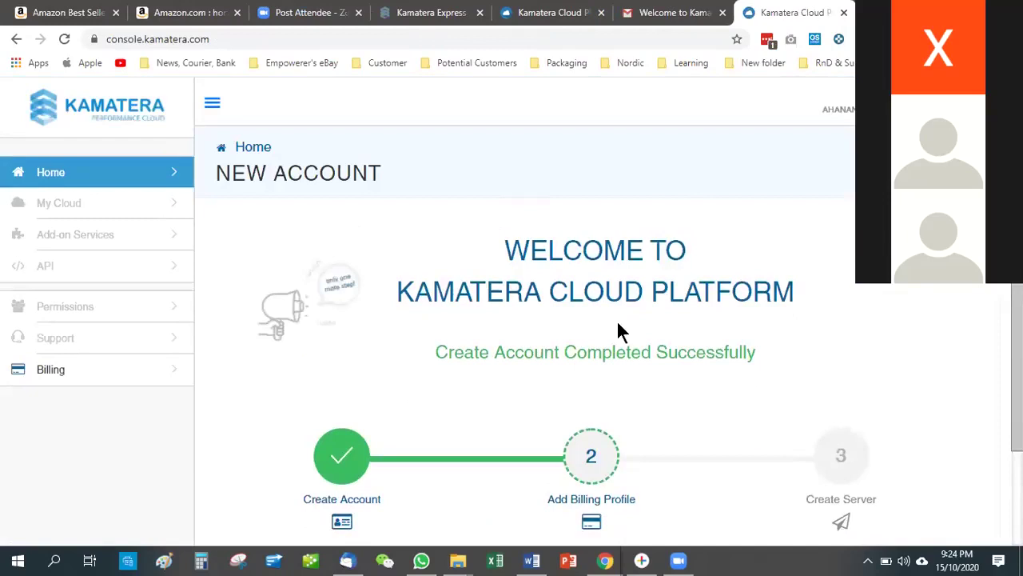
scroll(621, 329, down, 2)
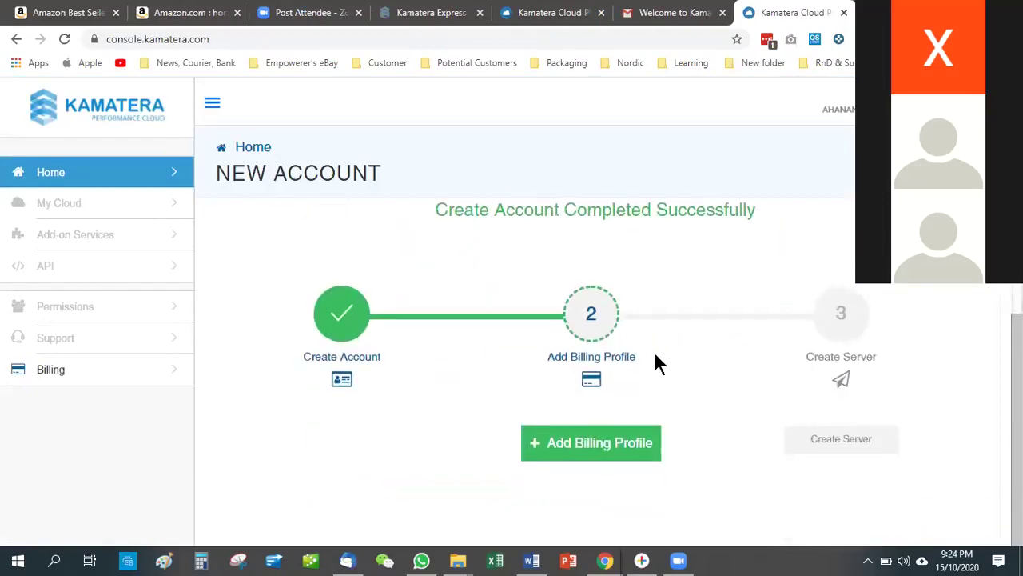
click(578, 440)
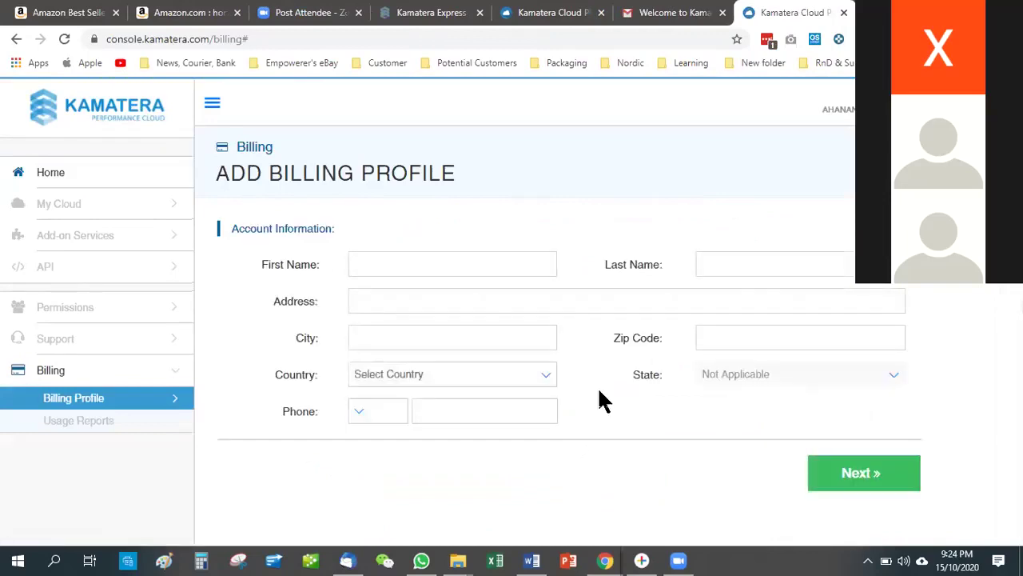
Fill in the billing first name, street address, city and zip code, fixing typos.
click(444, 252)
text(Abdul)
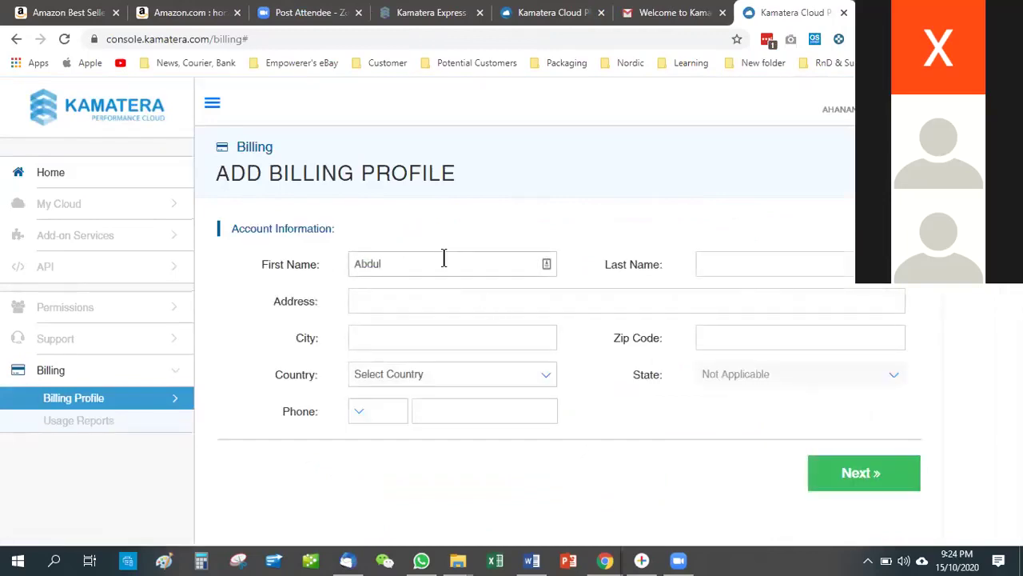
text(H)
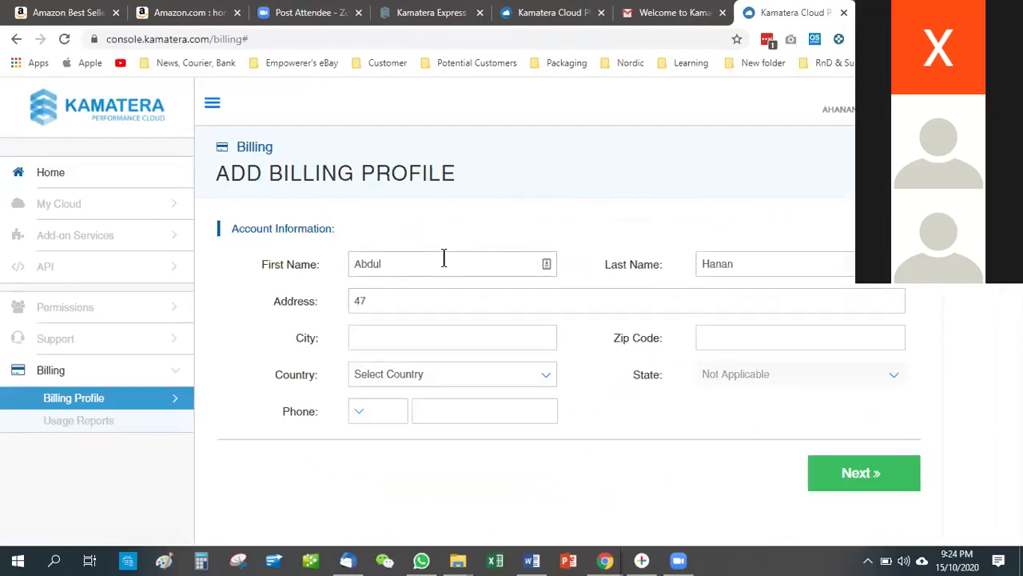
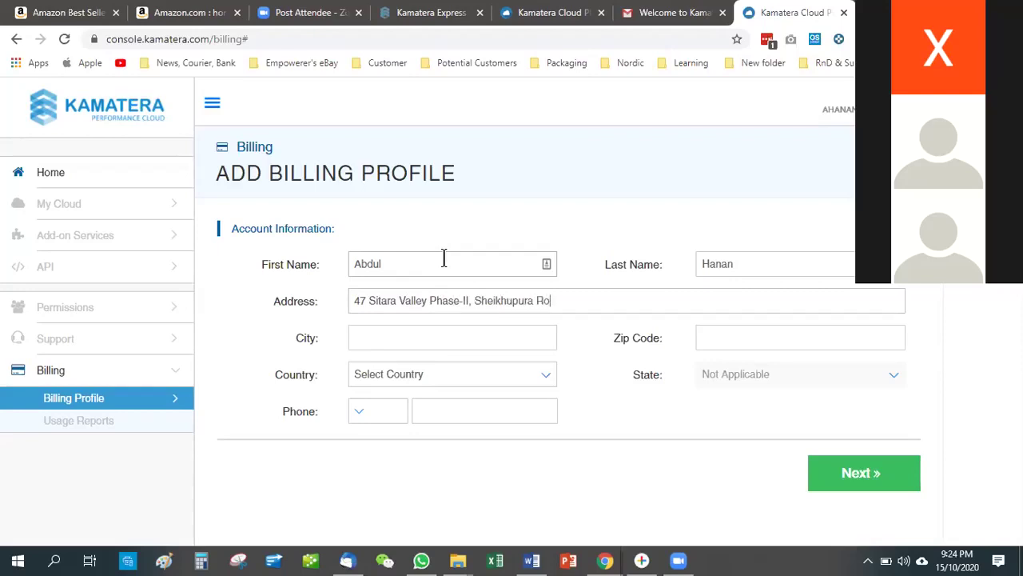
key(Tab)
text(Faisalabad380000)
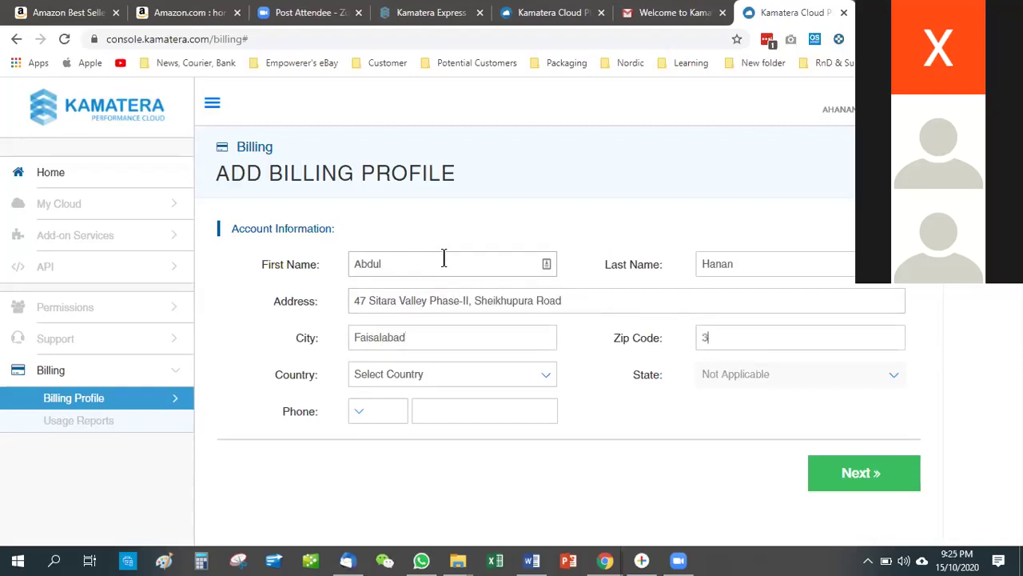
key(BackSpace)
Set the country to Pakistan, enter the phone number and submit the account information.
click(537, 390)
click(538, 384)
key(p)
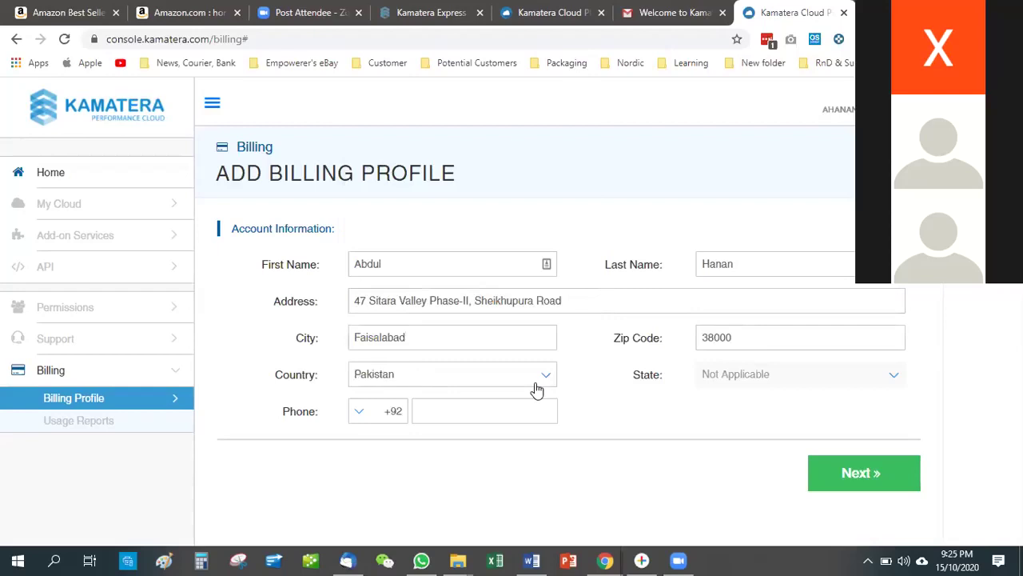
click(502, 418)
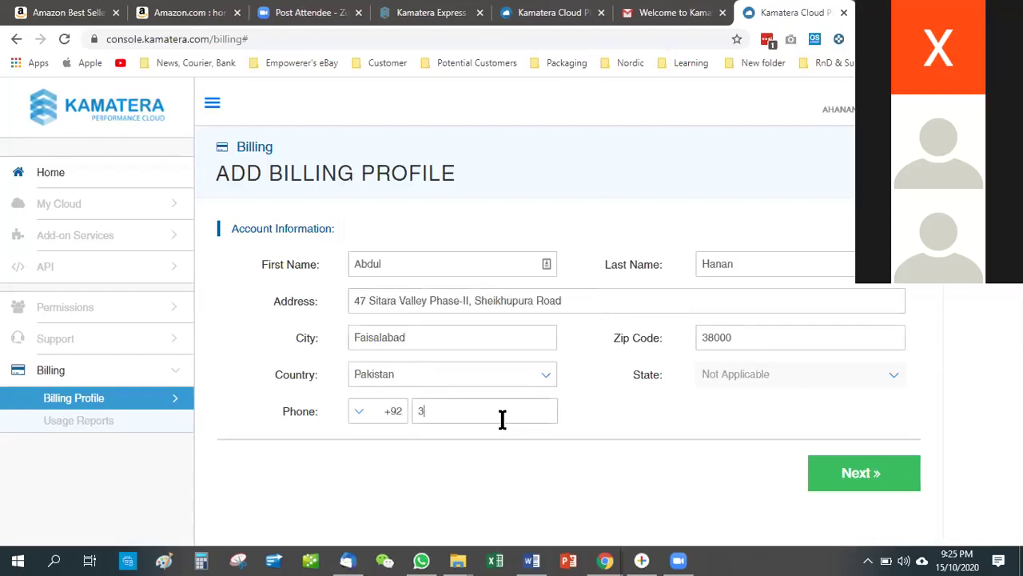
click(824, 476)
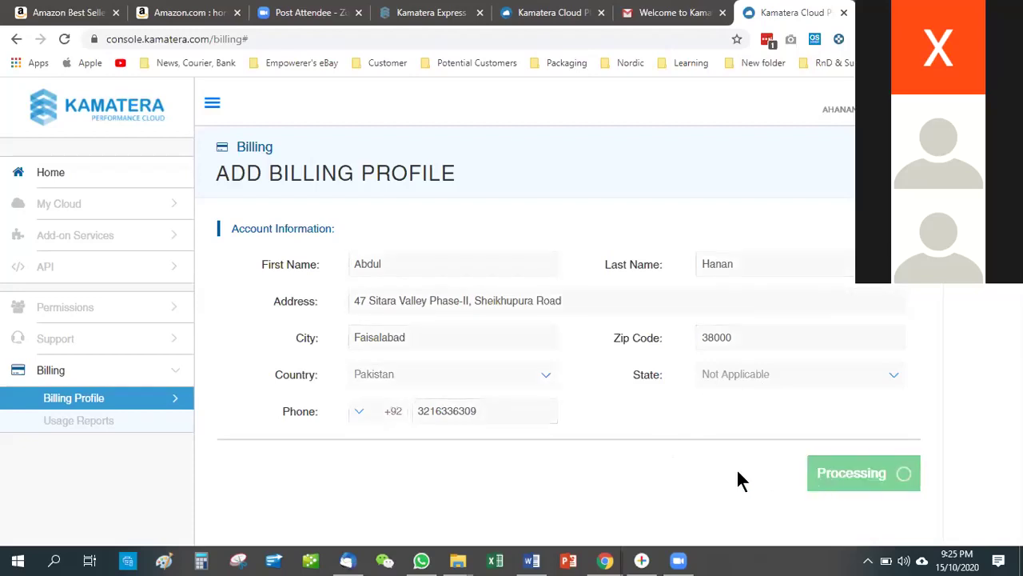
Send a code to the mobile number and submit the received 6-digit verification code.
click(442, 313)
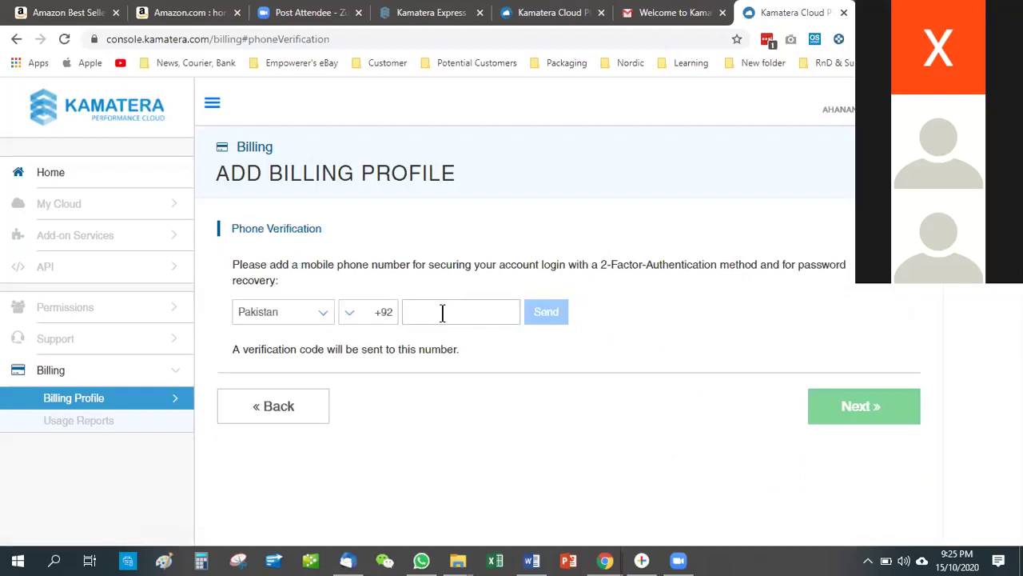
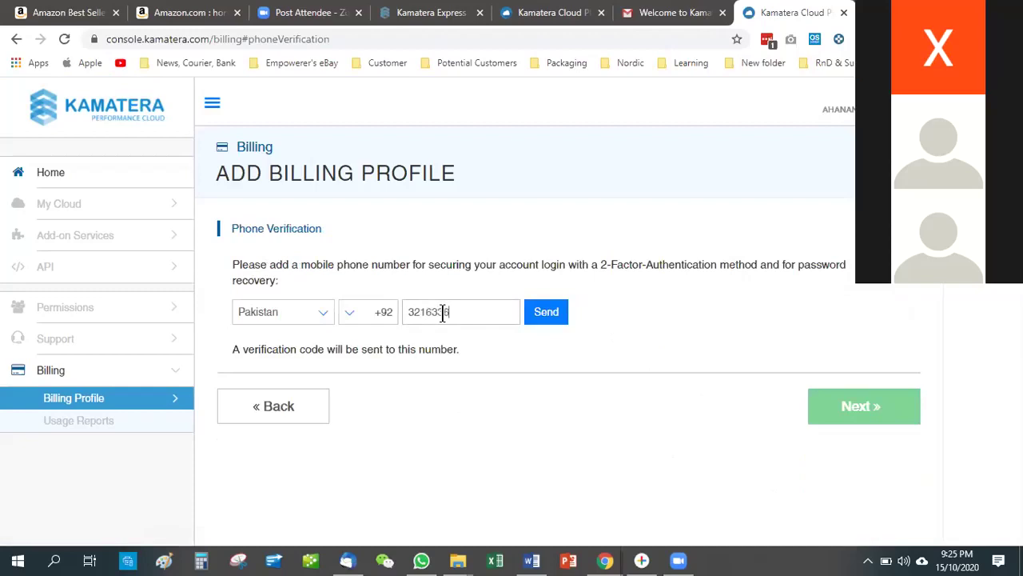
click(532, 316)
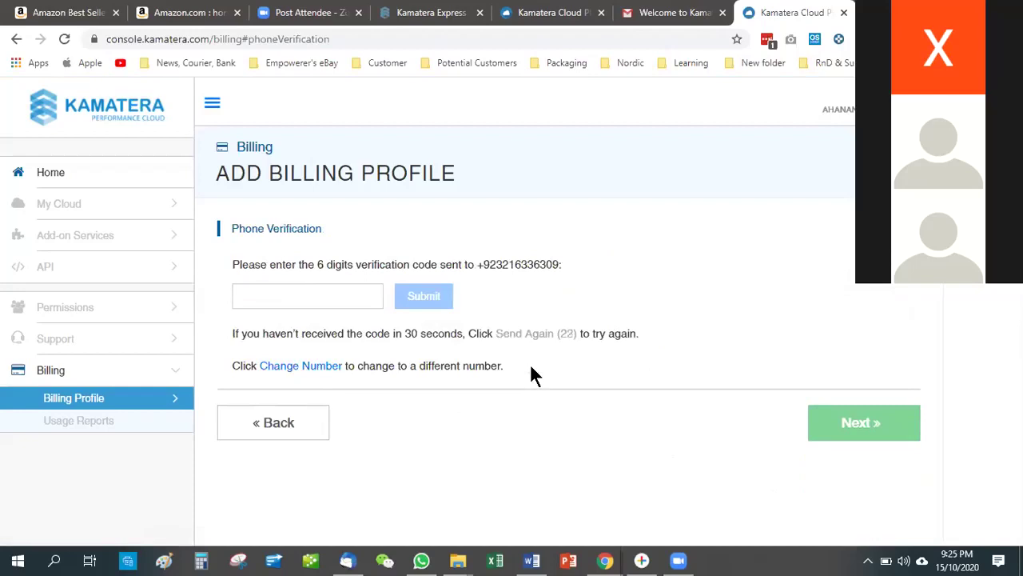
click(333, 297)
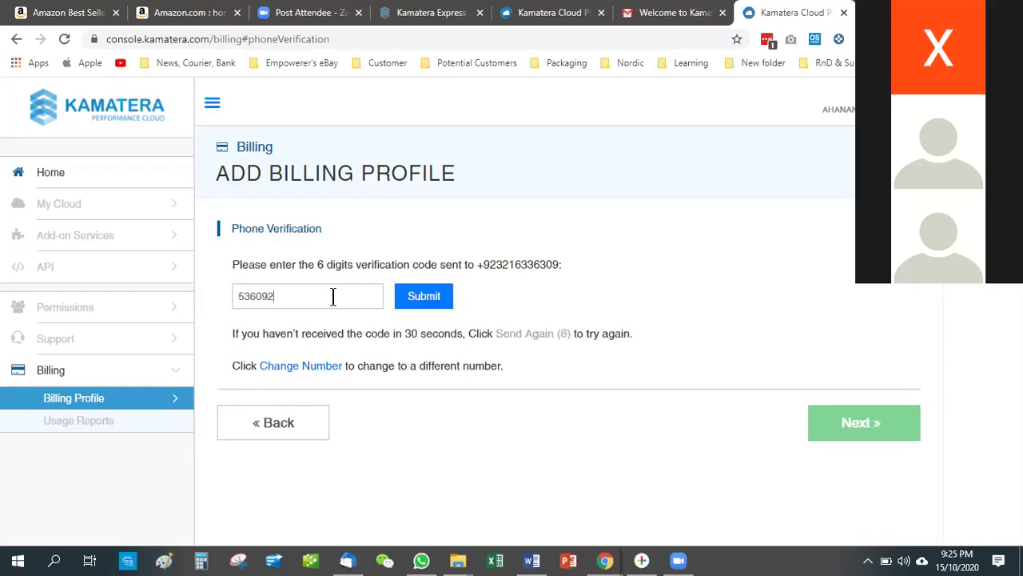
click(422, 296)
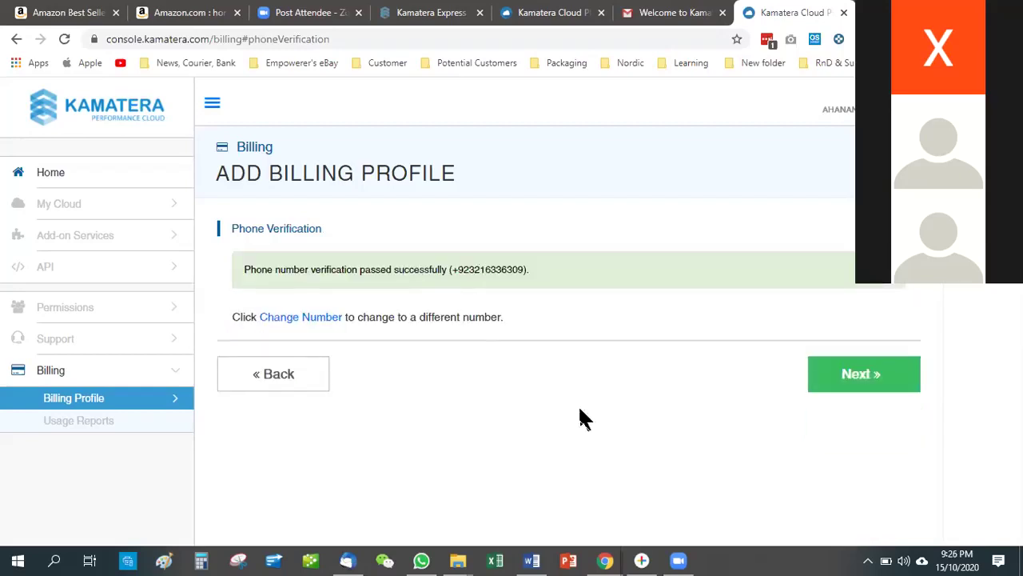
Continue from phone verification to the credit card step.
click(875, 383)
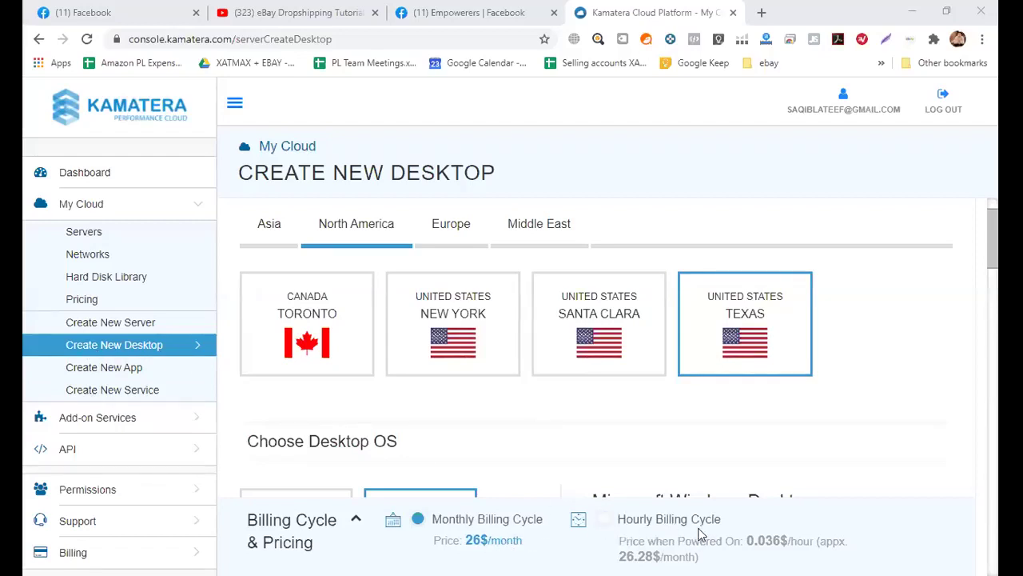
Scroll through the desktop OS and spec options, then show the Asia locations (China Hong Kong).
scroll(699, 534, down, 1)
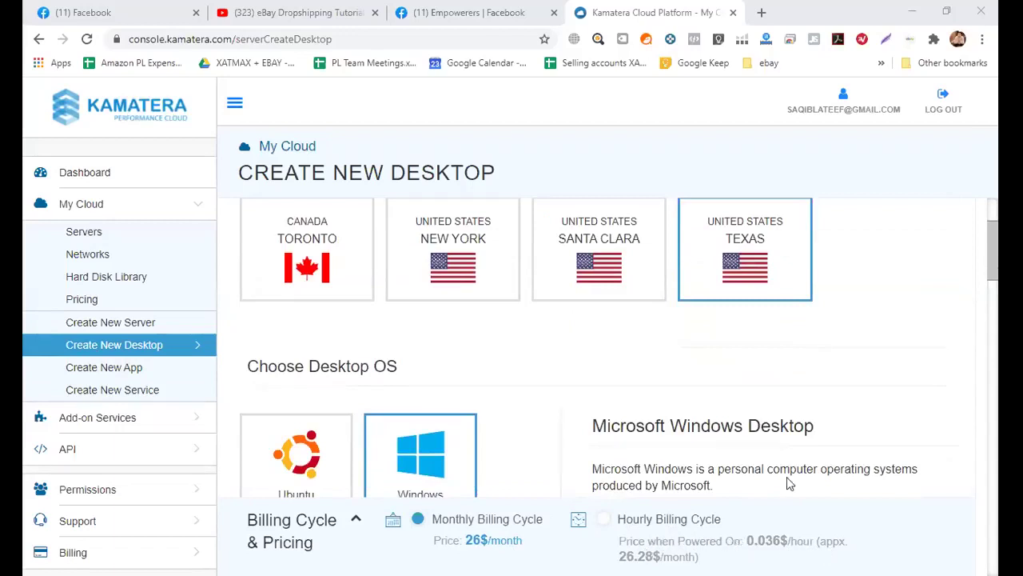
scroll(674, 349, down, 5)
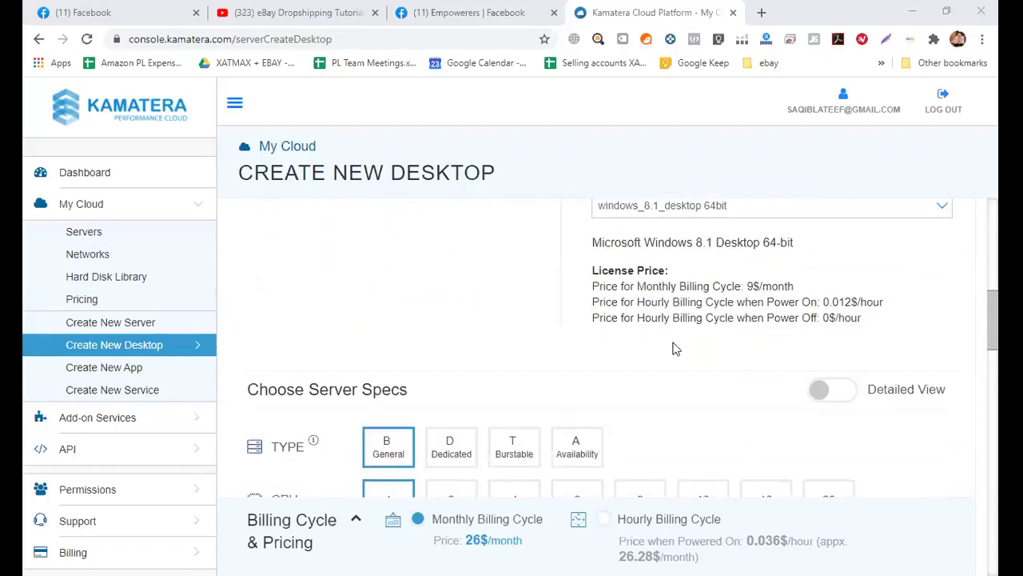
scroll(674, 348, down, 3)
scroll(674, 349, up, 7)
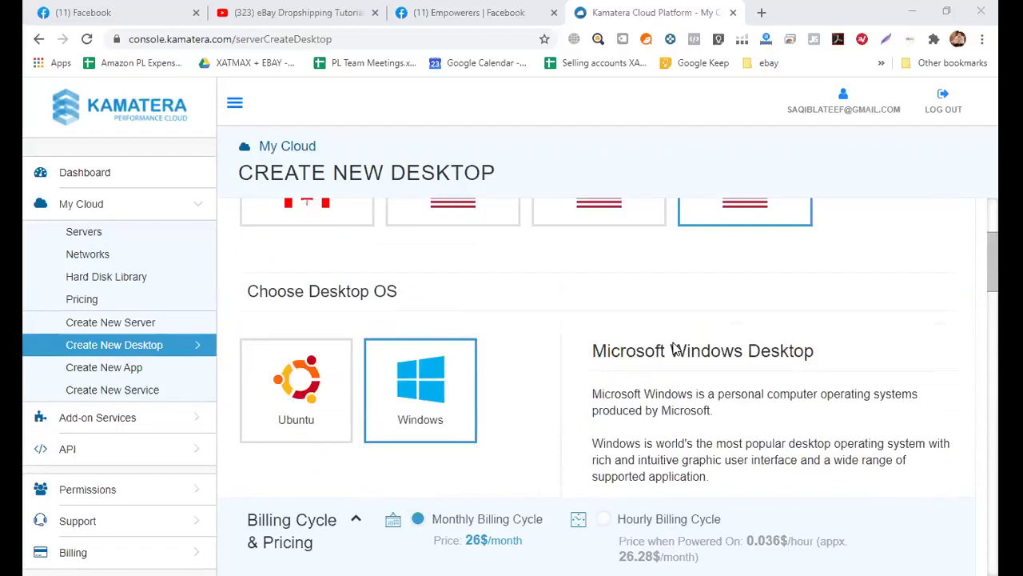
scroll(674, 349, up, 2)
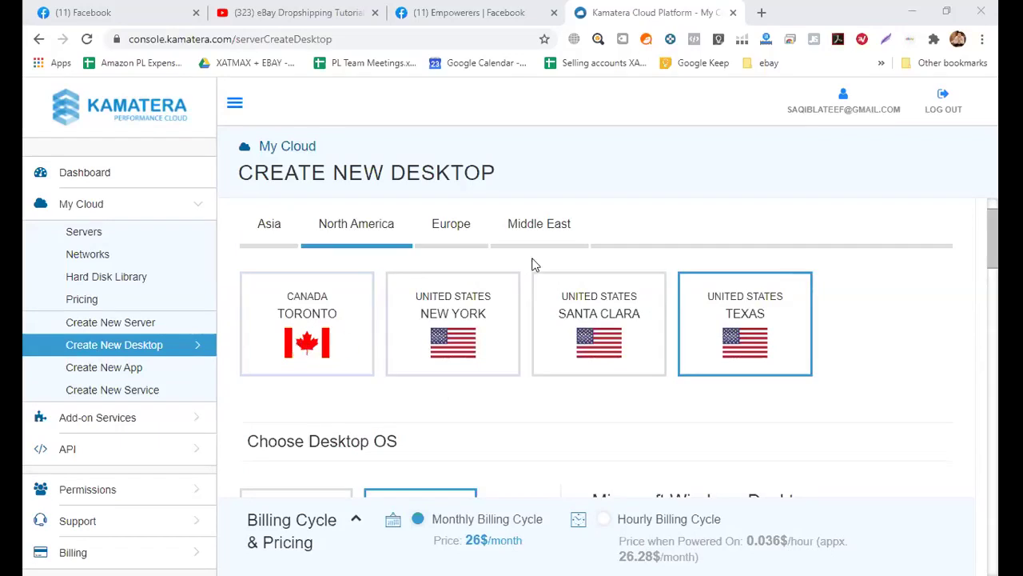
click(265, 231)
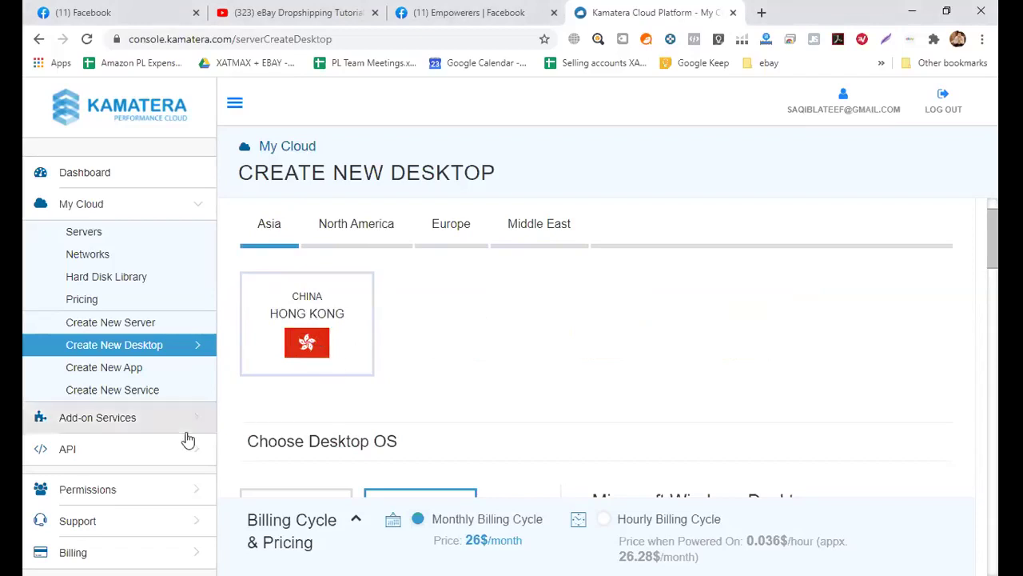
Browse Support's My Tickets and Create New Ticket pages, then go to My Cloud > Servers.
click(120, 528)
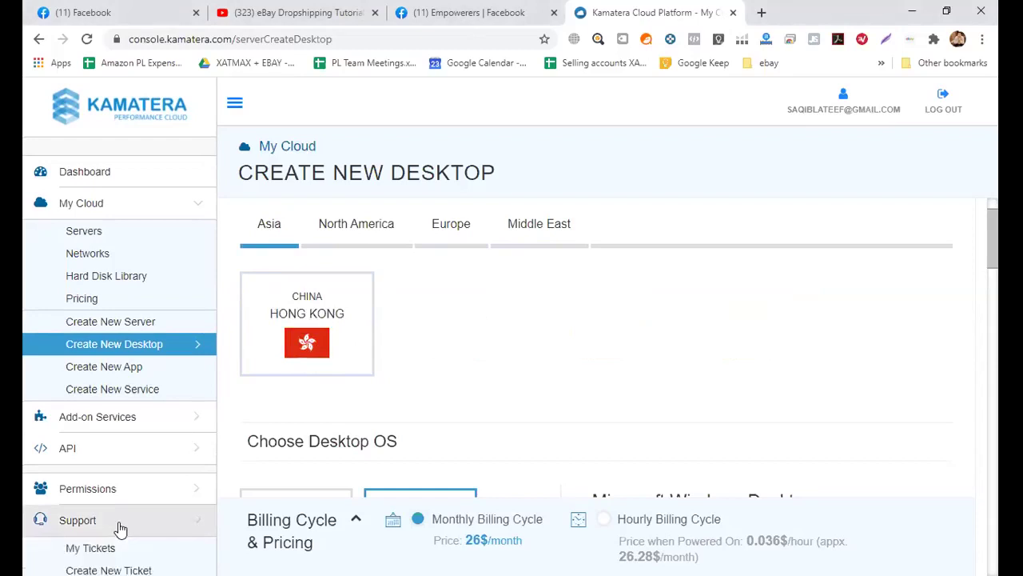
scroll(120, 528, down, 1)
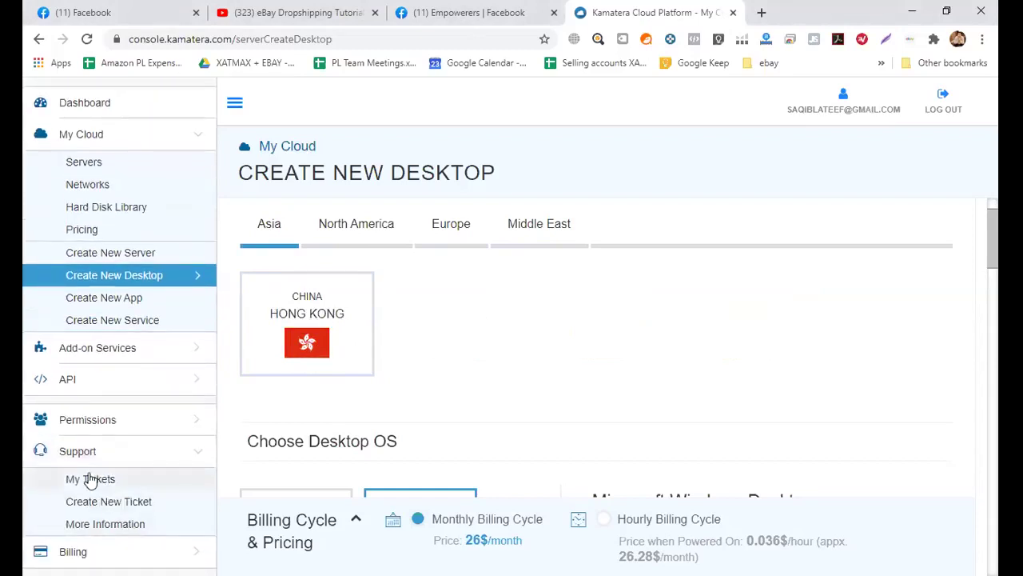
click(103, 484)
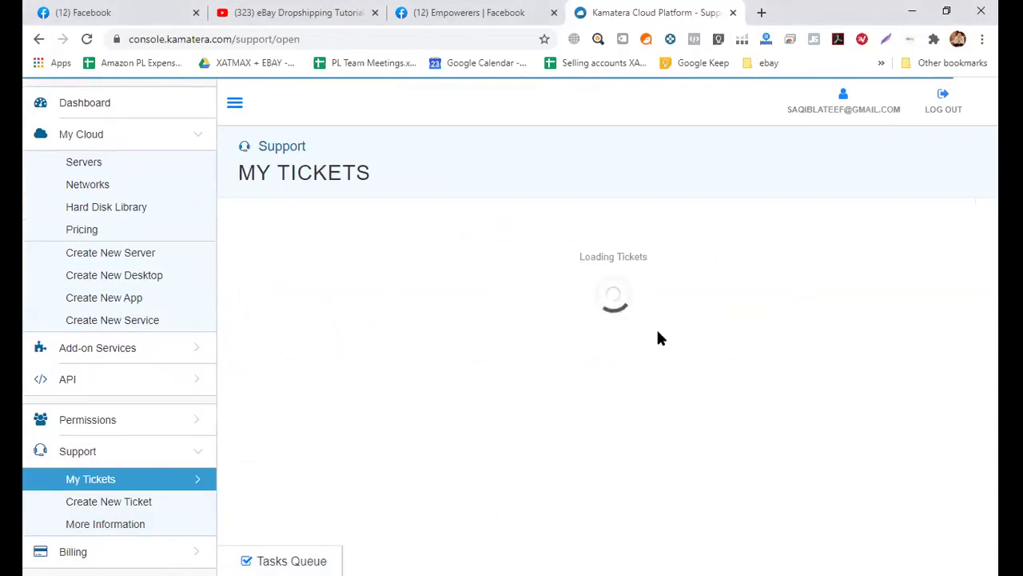
click(130, 506)
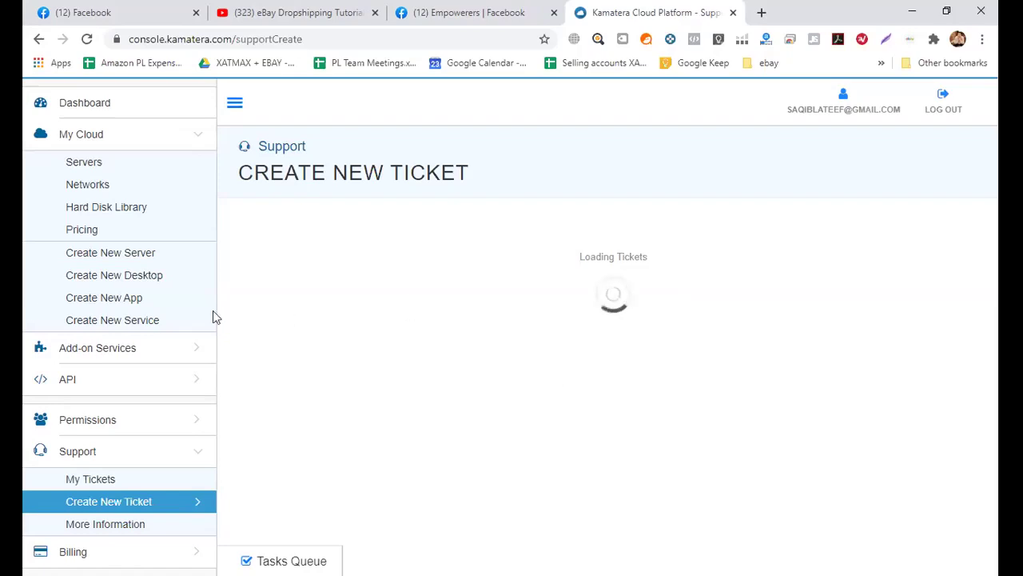
click(135, 164)
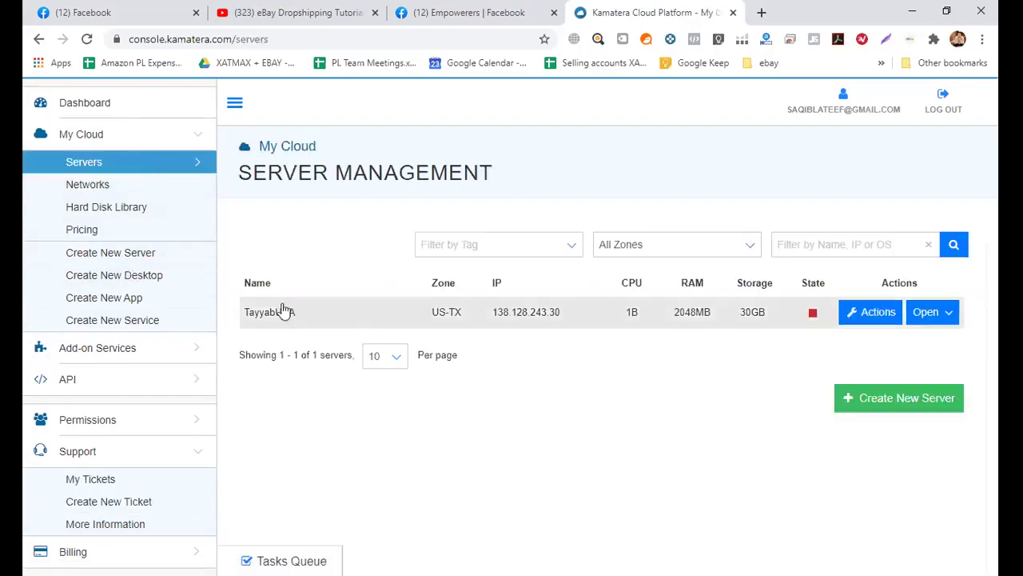
Open the TayyabUSA server's overview and copy its public IP address.
click(934, 314)
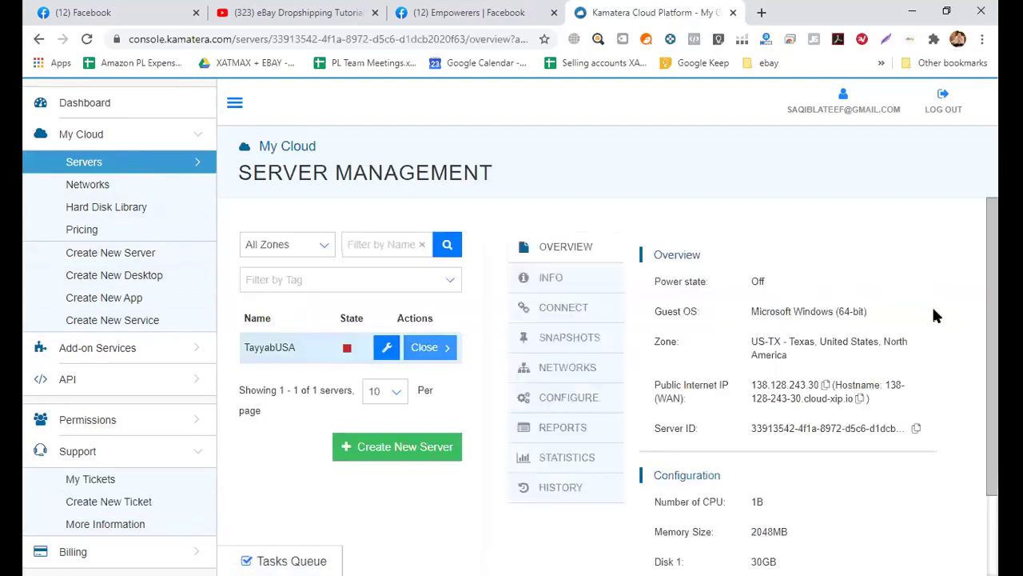
scroll(761, 306, down, 2)
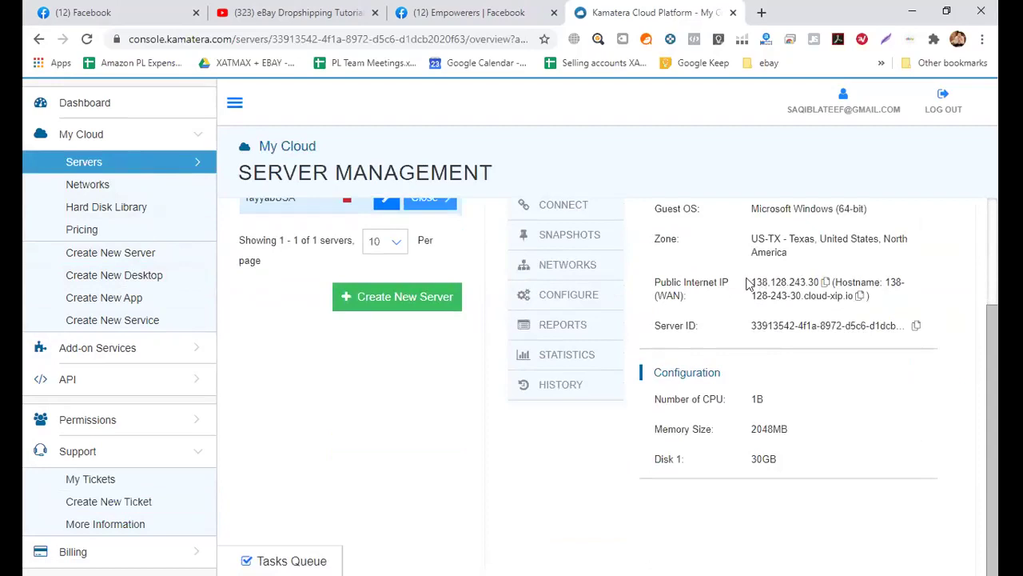
click(827, 283)
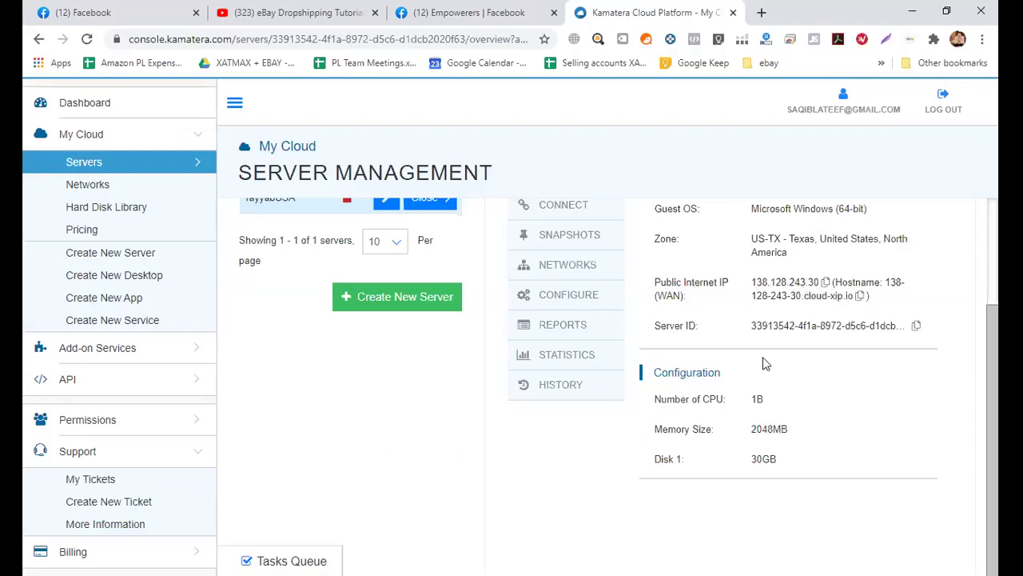
Minimize the browser and search Windows for 'rdp'.
click(914, 13)
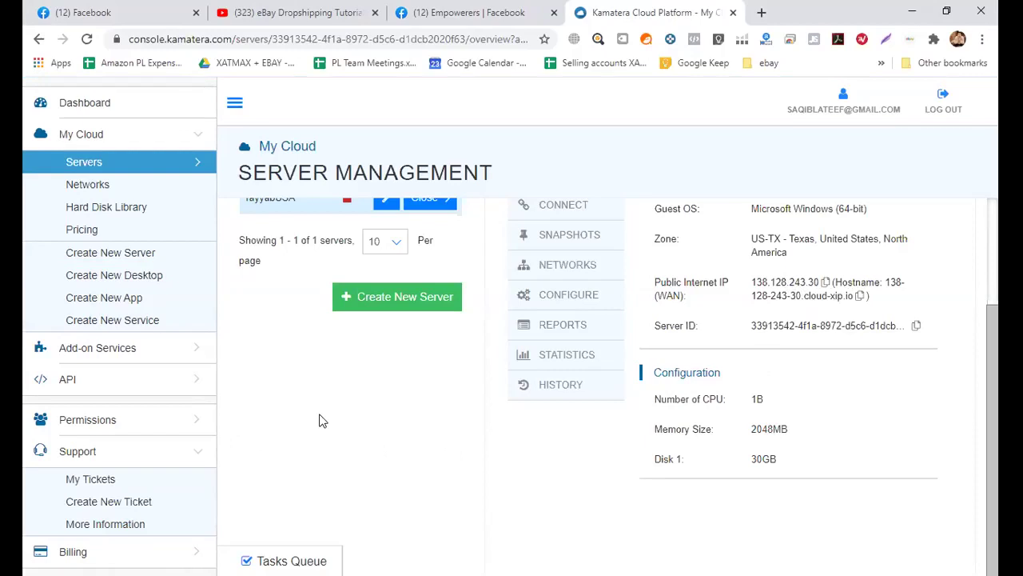
scroll(310, 408, up, 2)
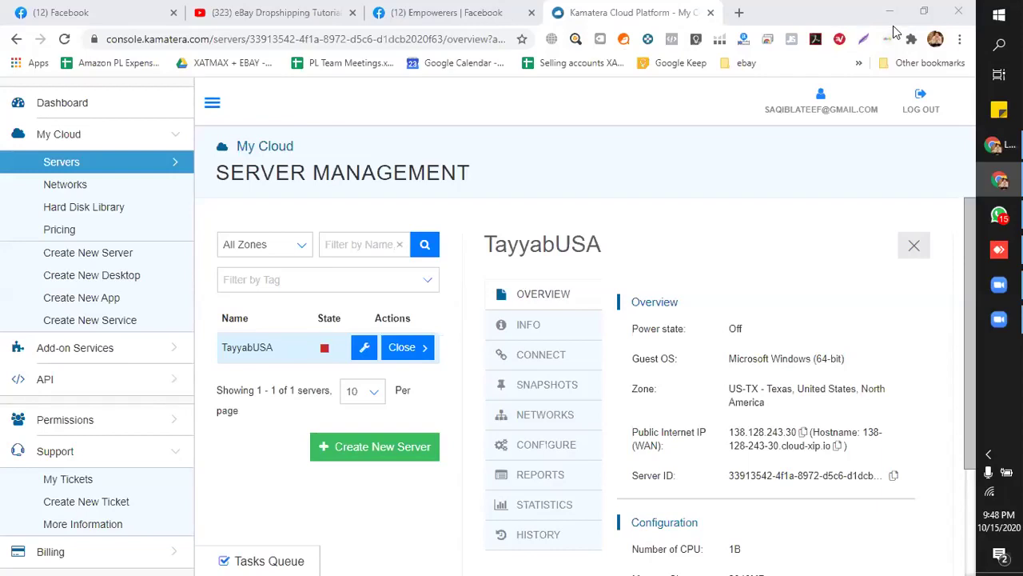
click(890, 12)
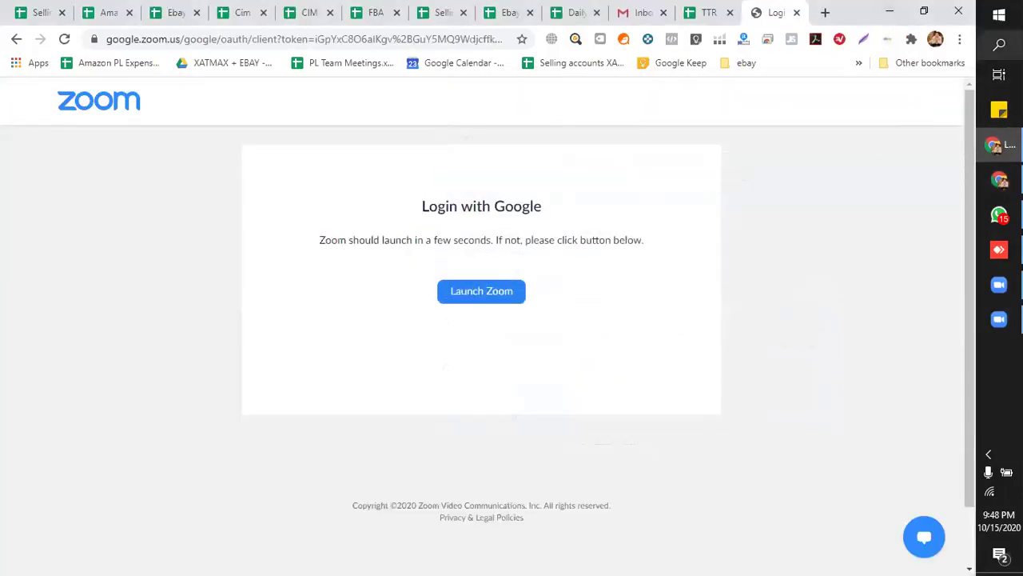
click(999, 45)
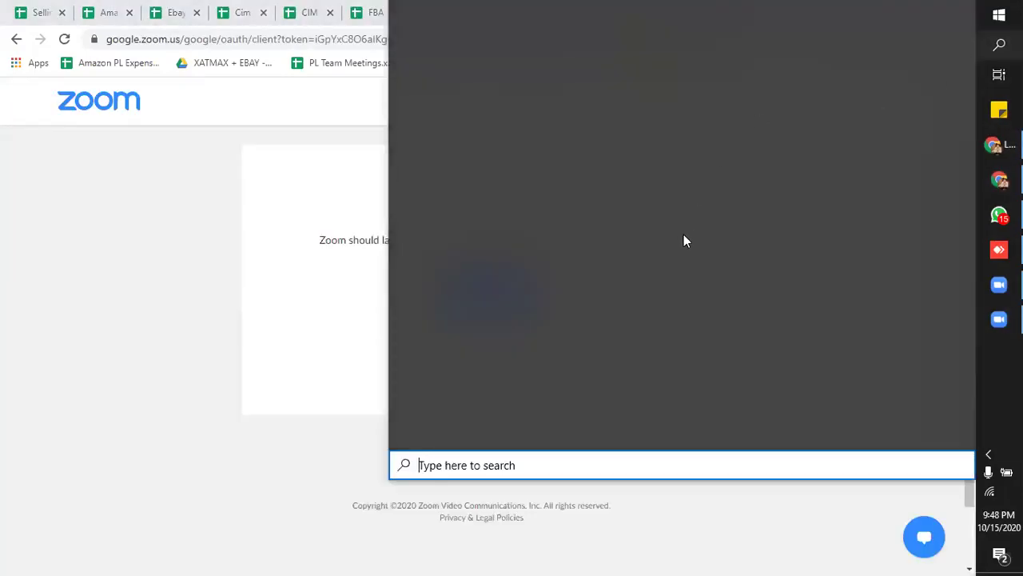
text(rd)
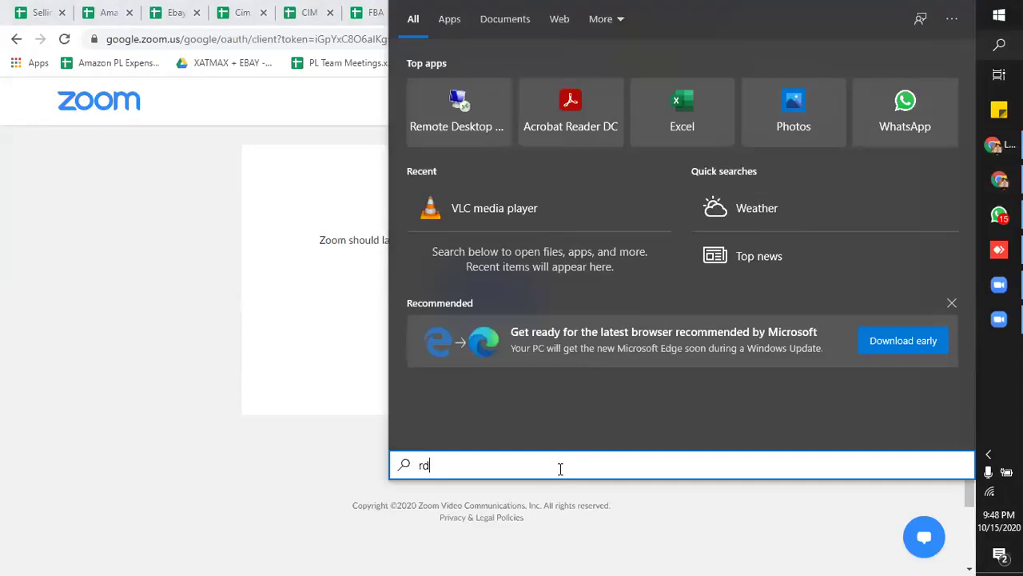
text(p)
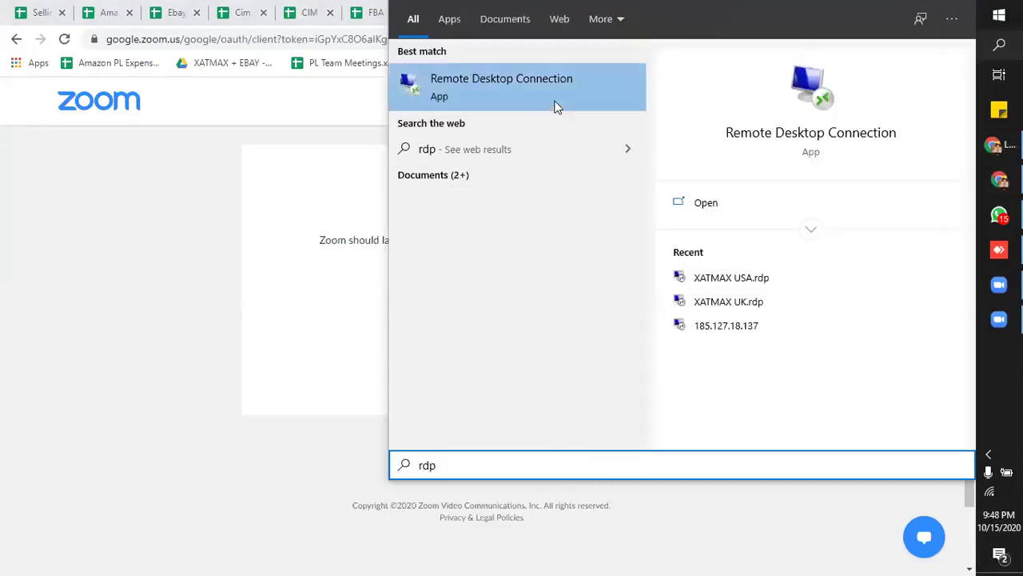
Launch Remote Desktop Connection, connect to 185.127.18.137, then switch back to the browser.
click(558, 79)
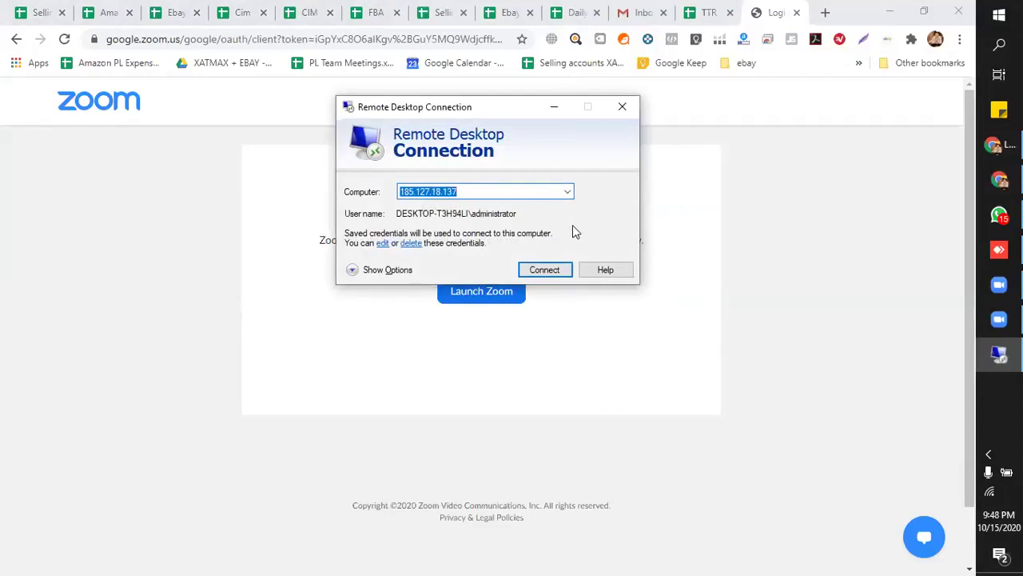
click(377, 274)
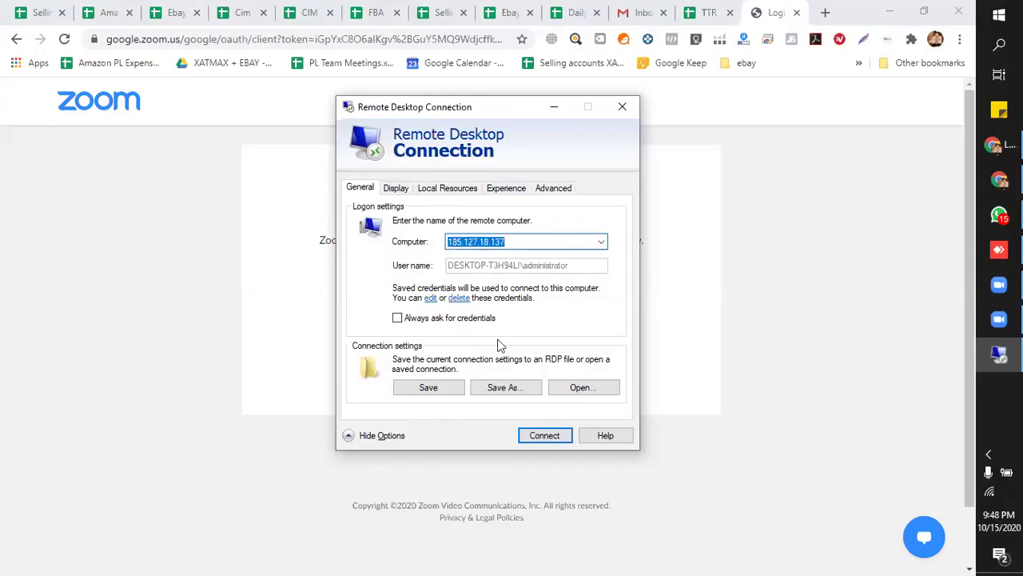
click(557, 441)
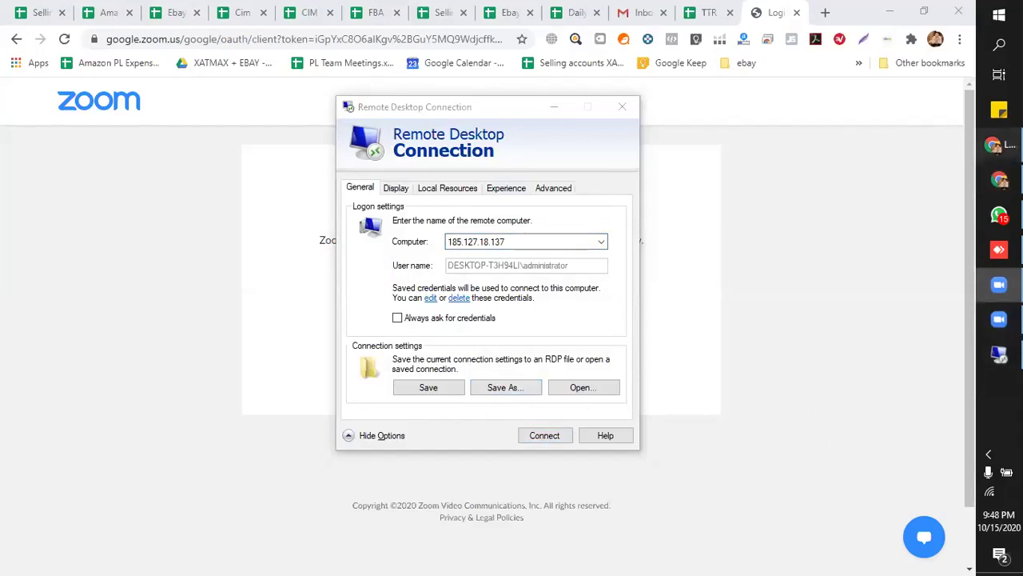
key(alt+Tab)
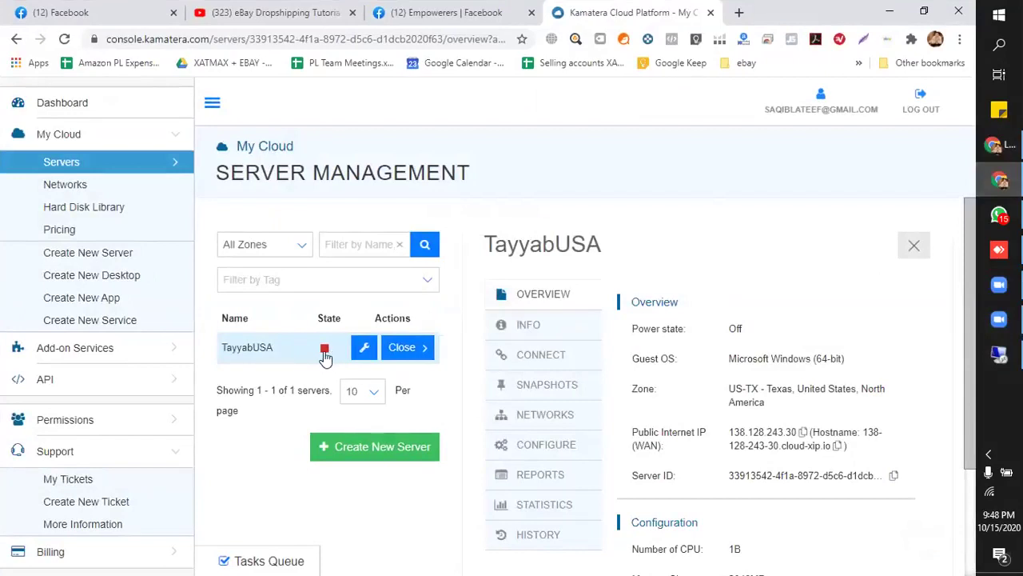
Power on TayyabUSA, check its running task in the Tasks Queue, then minimize the windows.
click(364, 355)
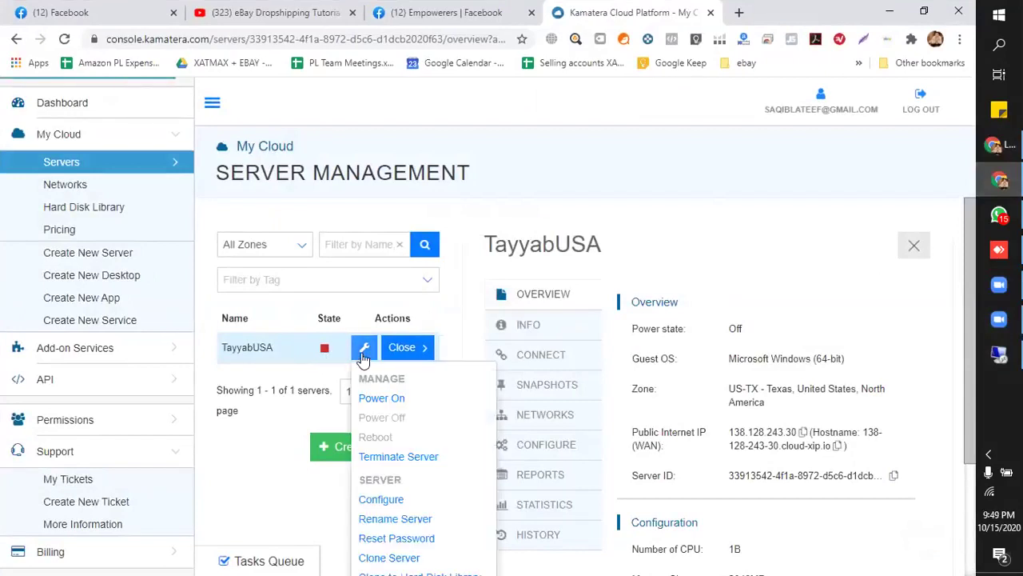
click(382, 399)
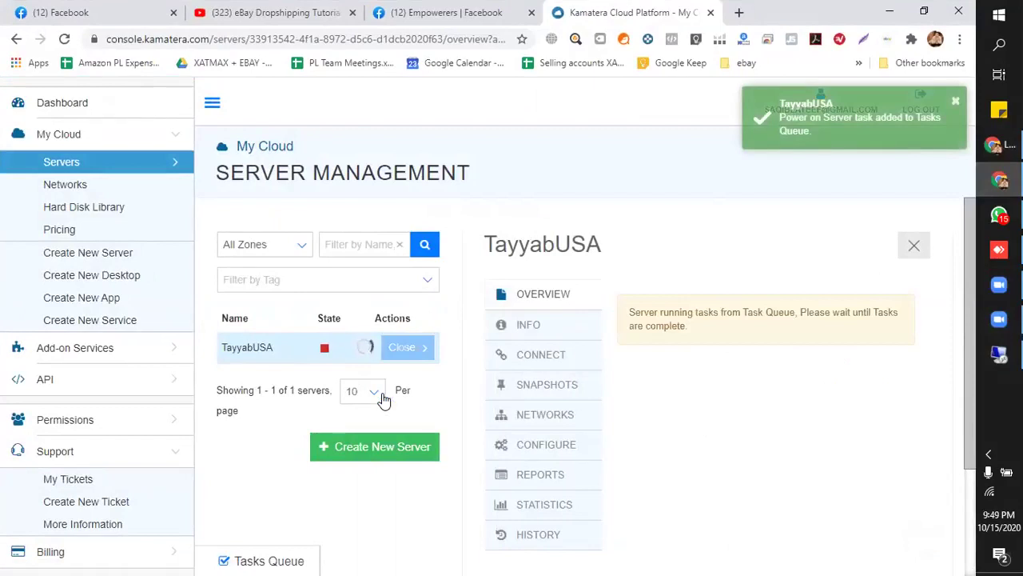
scroll(395, 394, down, 2)
click(312, 556)
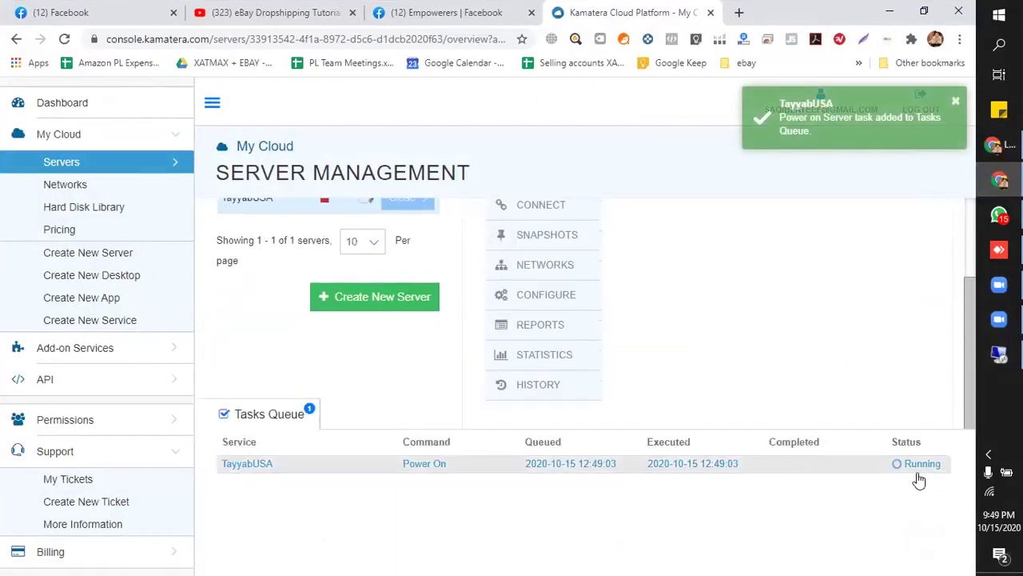
scroll(619, 350, up, 1)
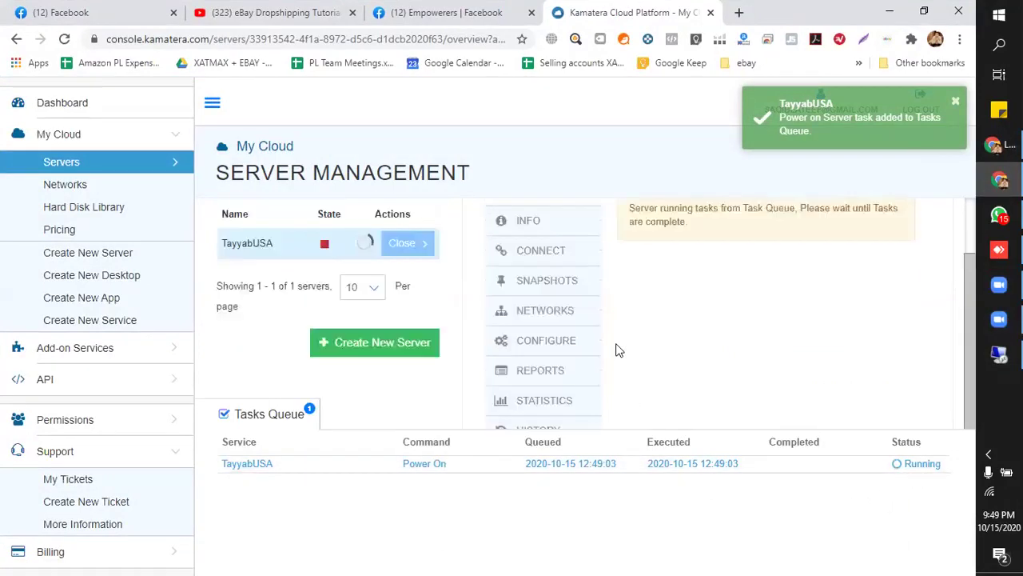
scroll(615, 350, up, 2)
click(890, 11)
click(890, 11)
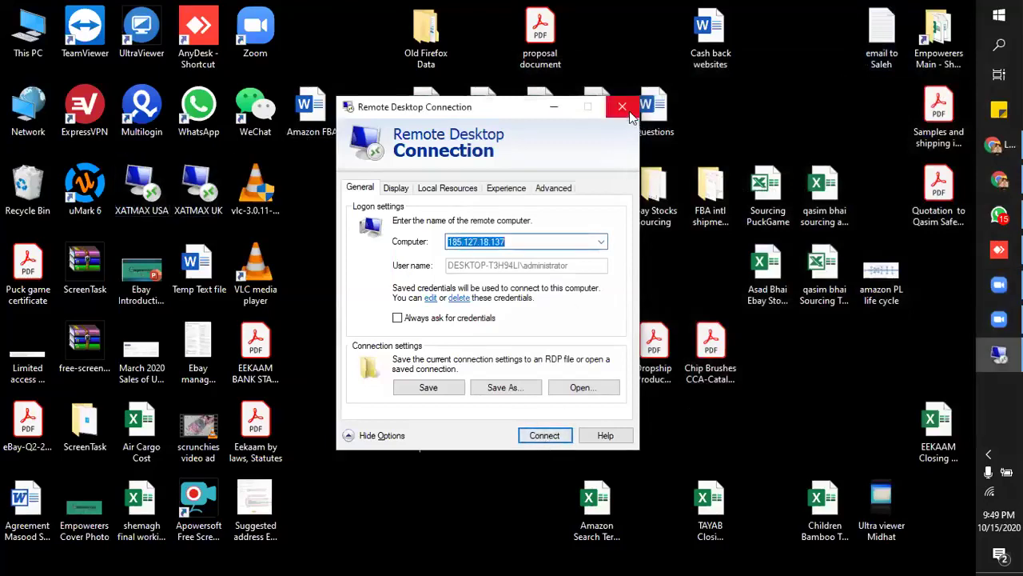
Launch the XATMAX USA desktop shortcut to connect to 138.128.243.30.
click(142, 192)
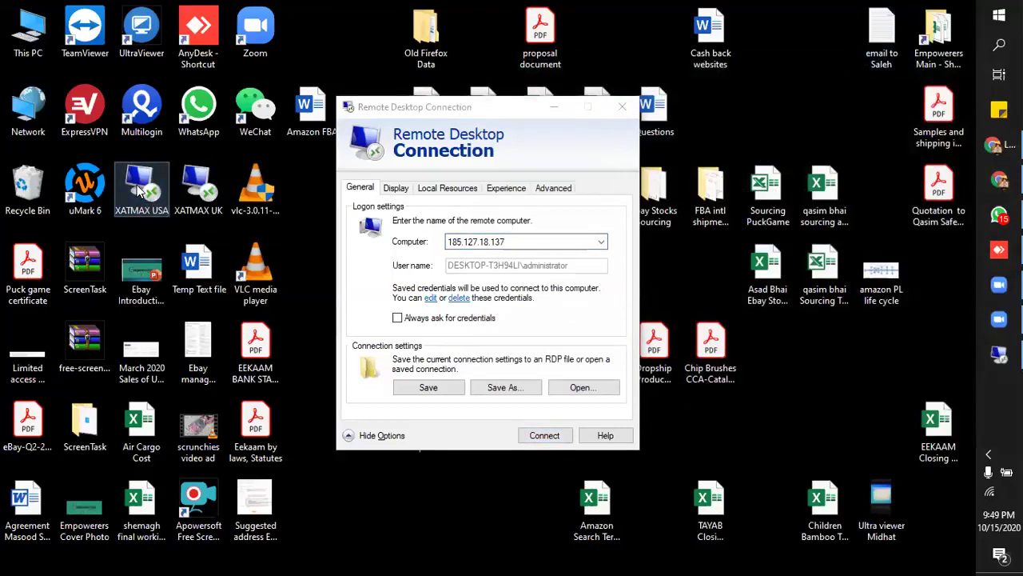
double_click(142, 192)
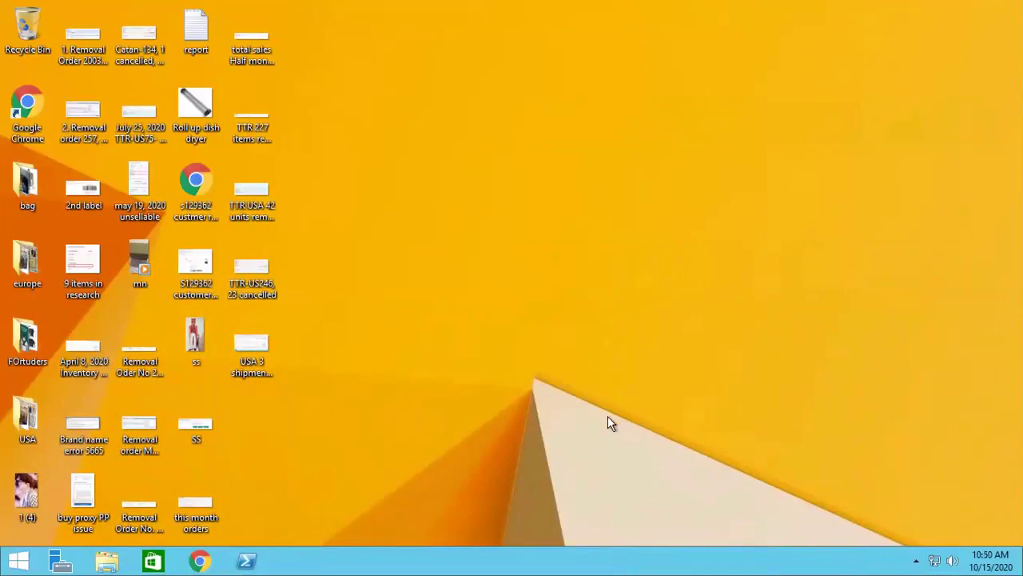
In Chrome on the remote server, search Google for 'what is my ip' to see public IP 138.128.243.30.
click(202, 561)
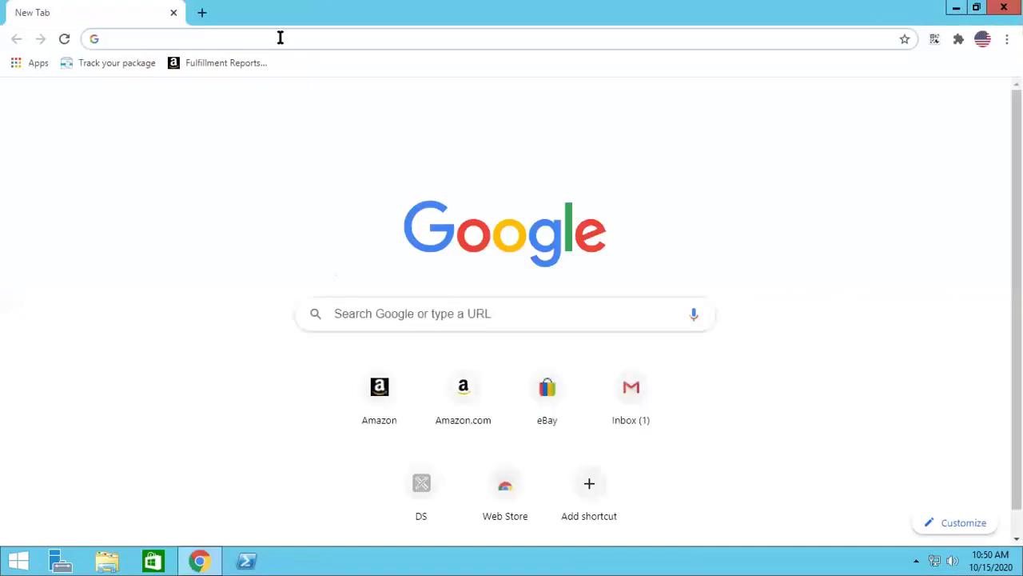
click(279, 37)
text(what is)
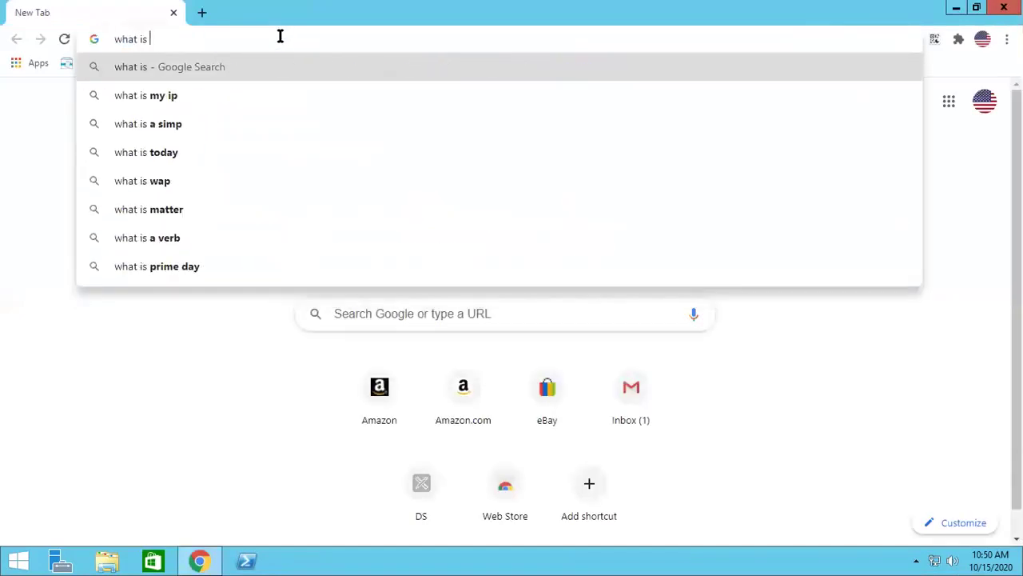
key(Down)
key(Return)
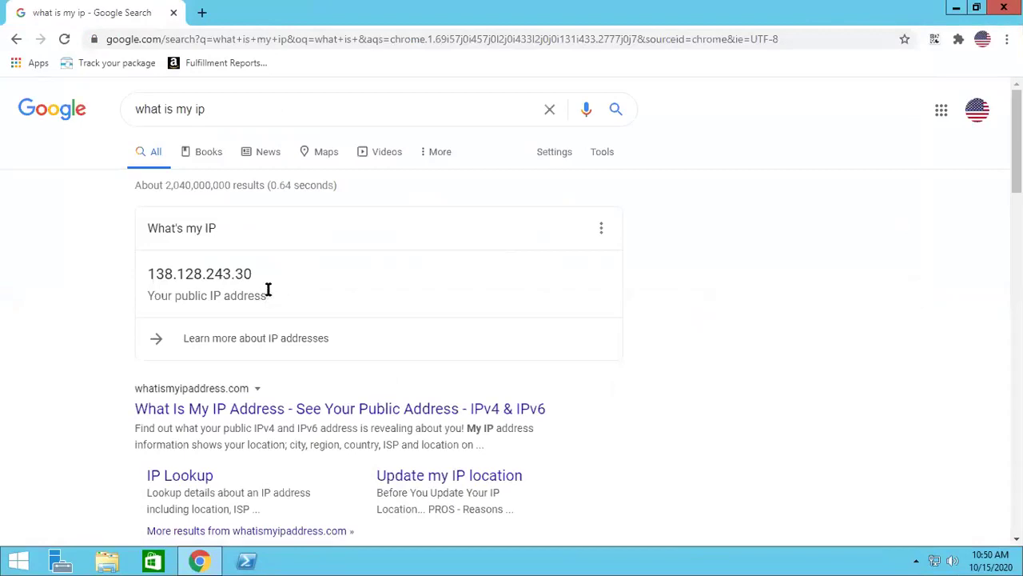
scroll(298, 290, down, 1)
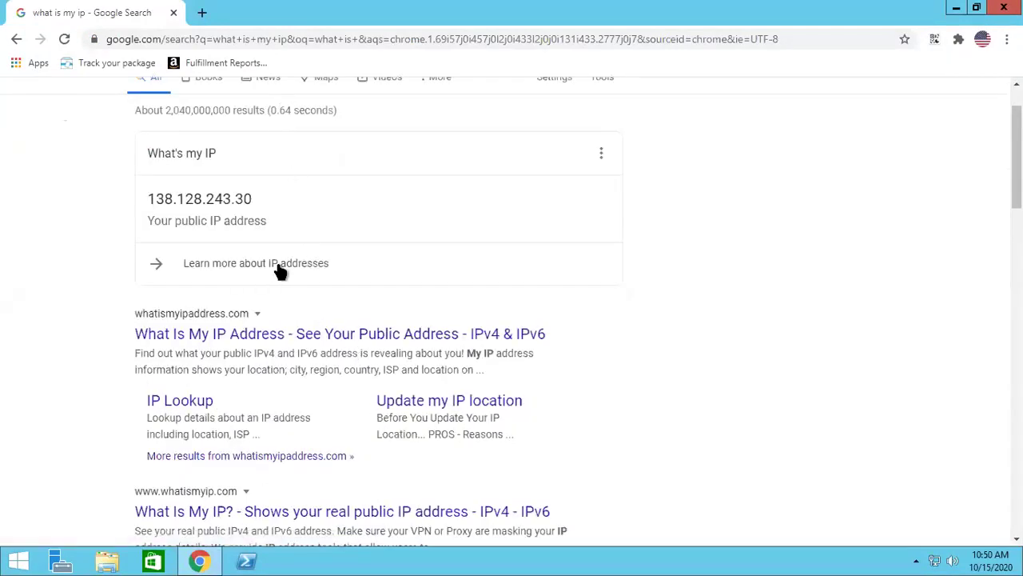
scroll(254, 155, up, 1)
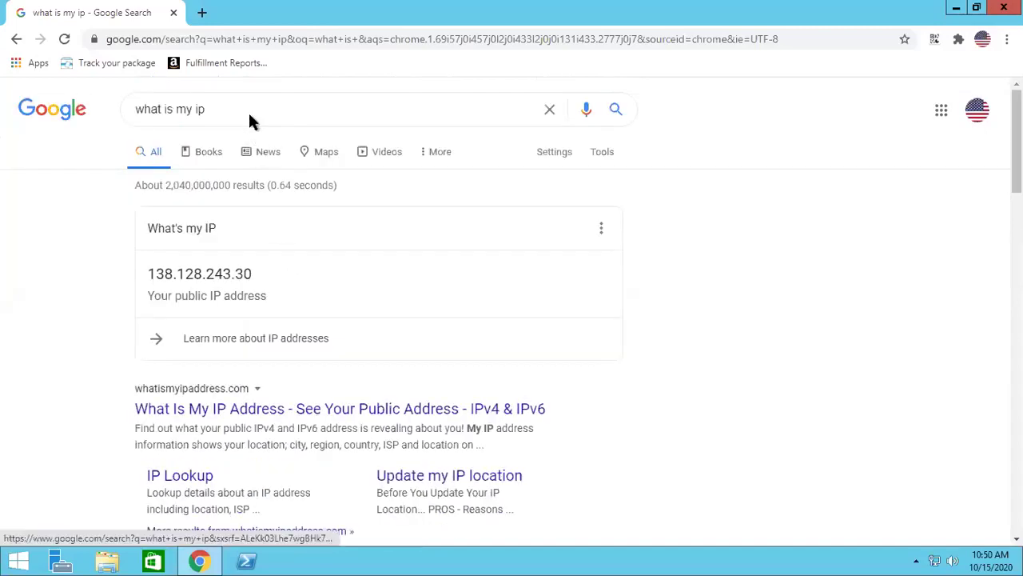
Refine the Google search to 'what is my ip location'.
click(251, 107)
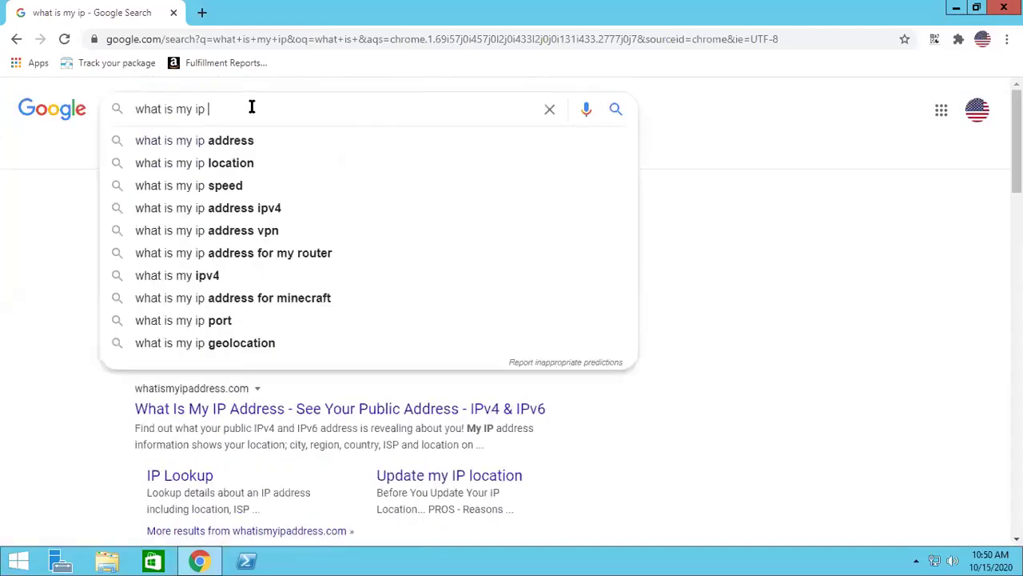
text(location)
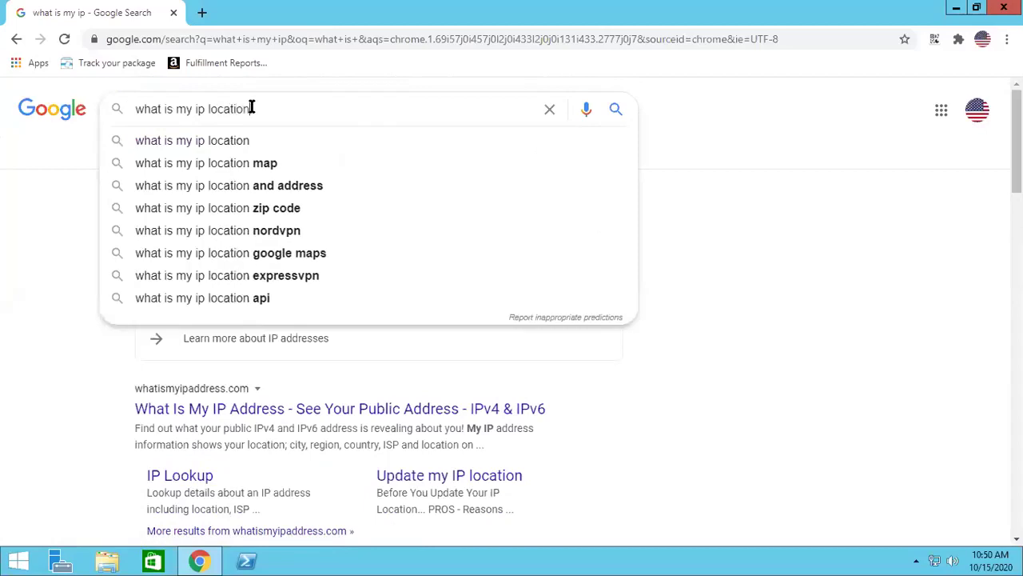
key(Return)
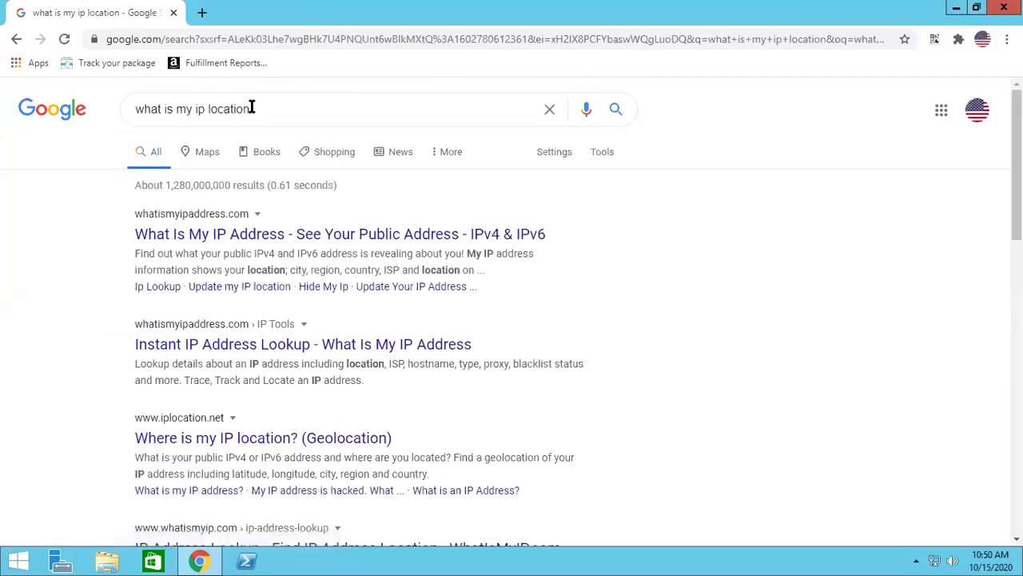
Open the whatismyipaddress.com result, declining its notification and location requests.
click(304, 234)
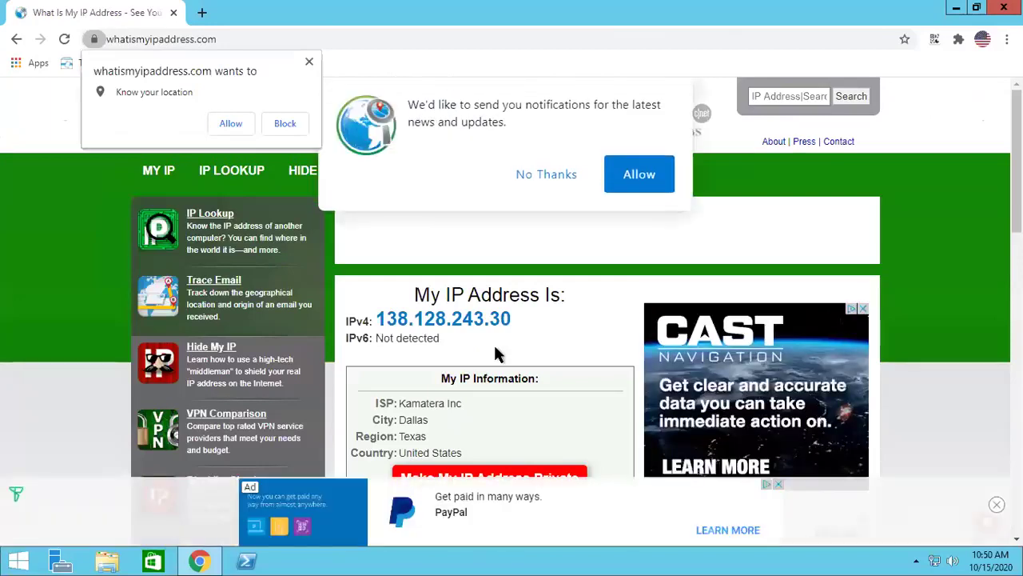
click(560, 174)
mouse_move(560, 175)
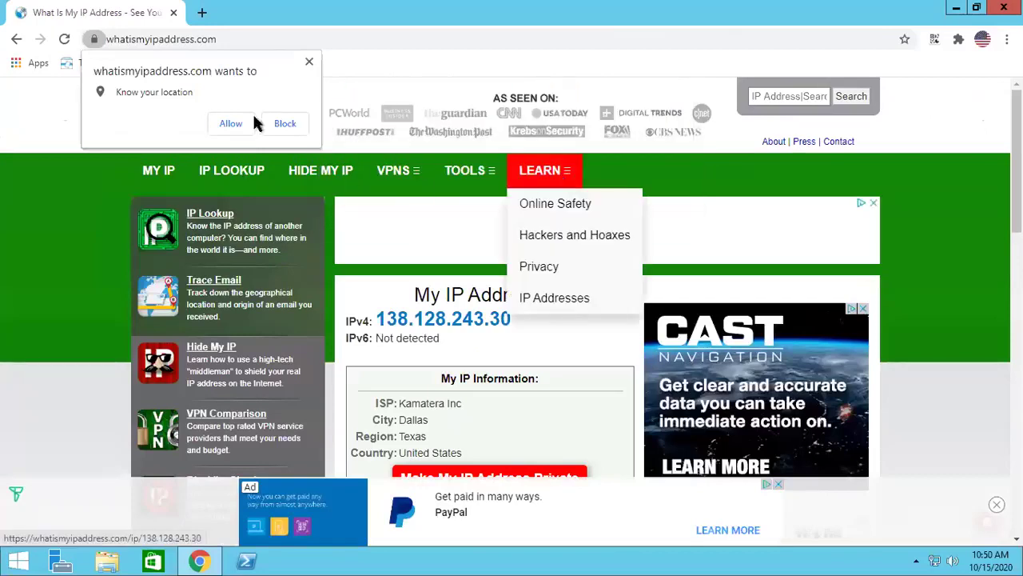
click(309, 64)
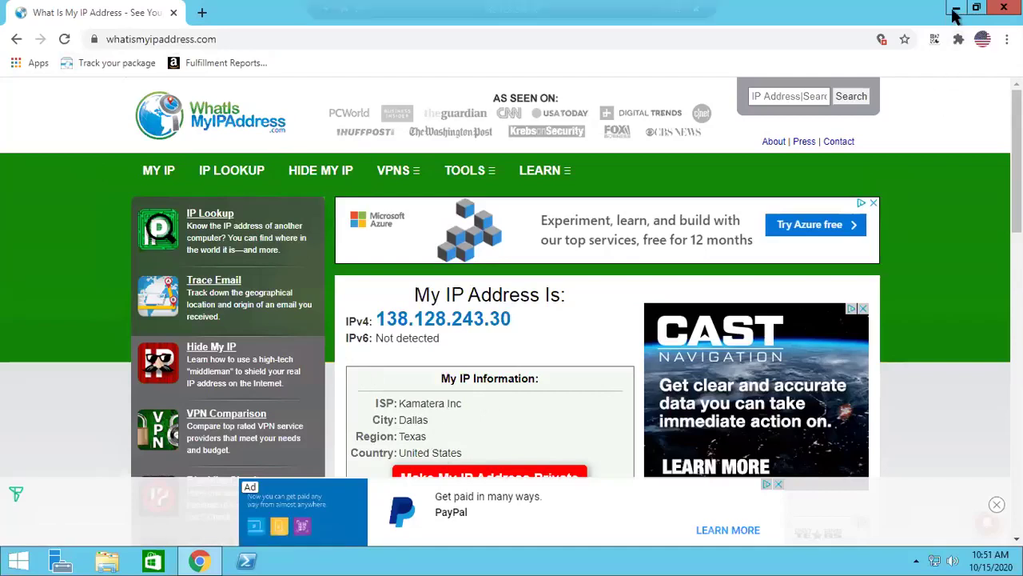
Minimize the whatismyipaddress.com Chrome window to reveal the remote Windows desktop.
click(956, 9)
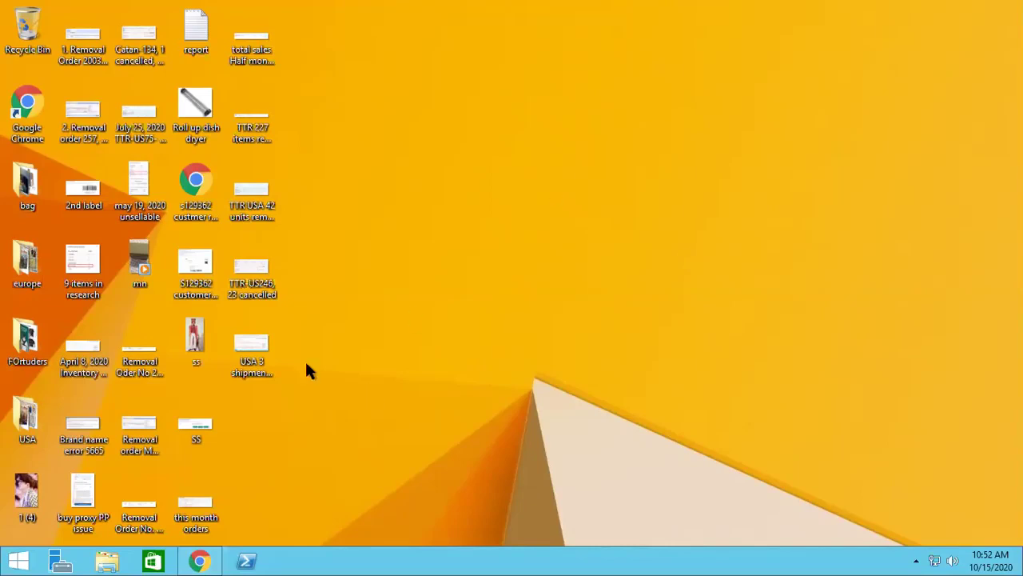
click(200, 196)
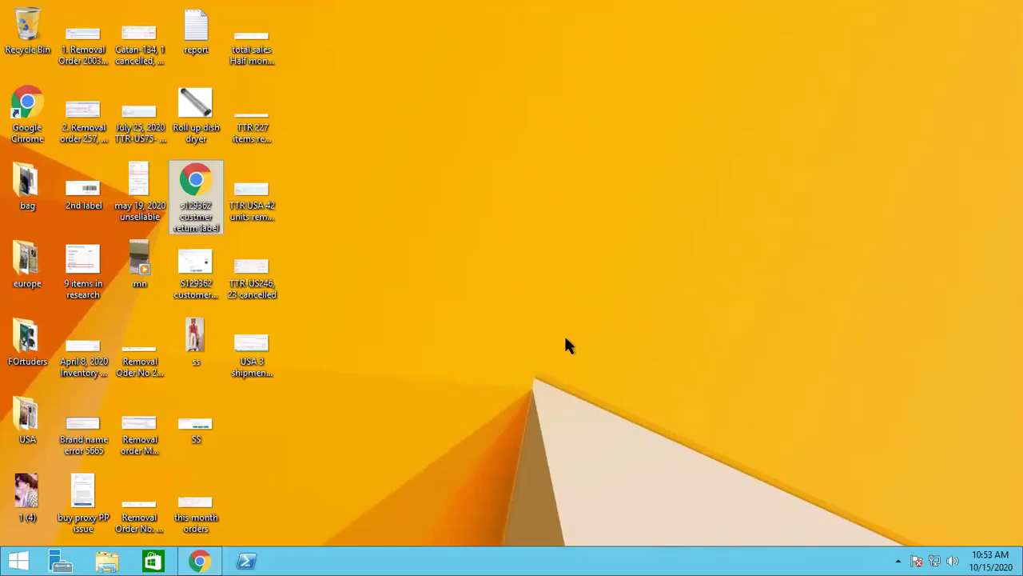
click(198, 562)
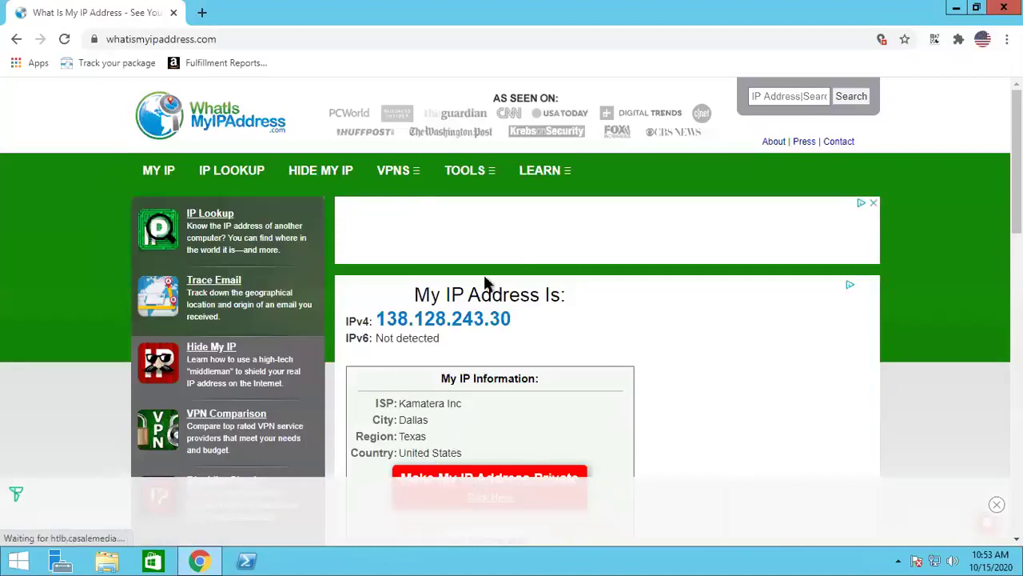
mouse_move(512, 2)
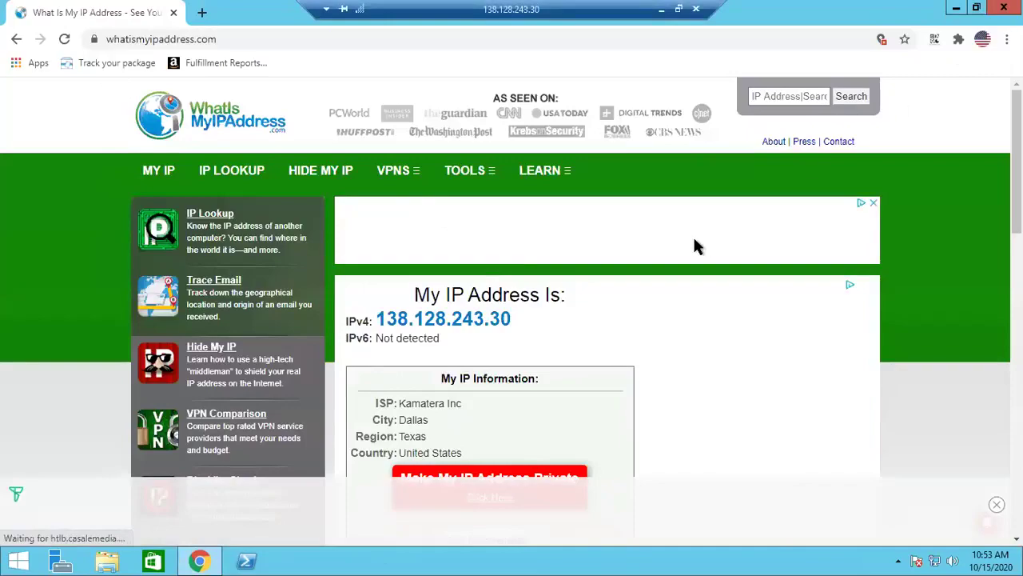
key(super+d)
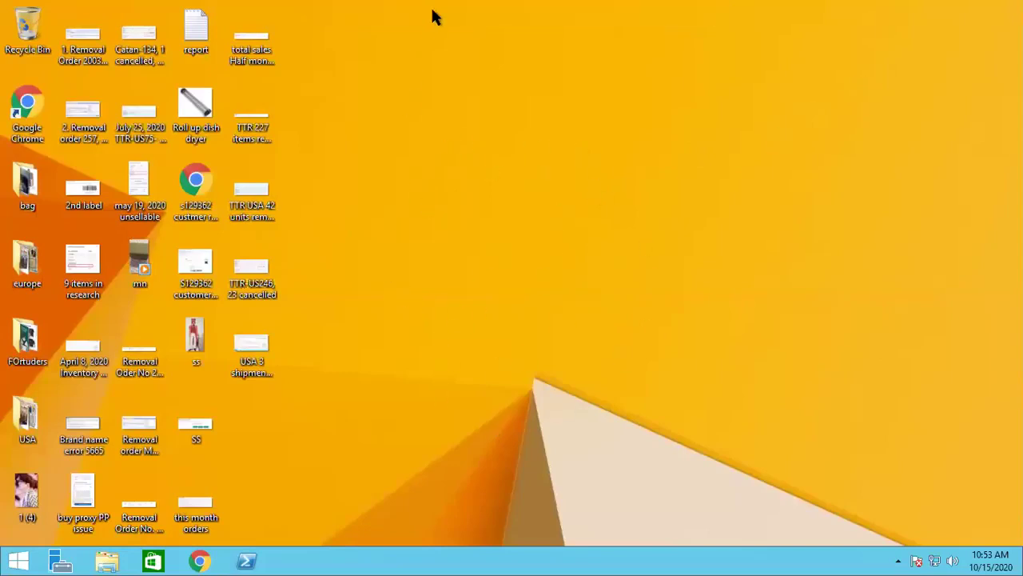
mouse_move(453, 11)
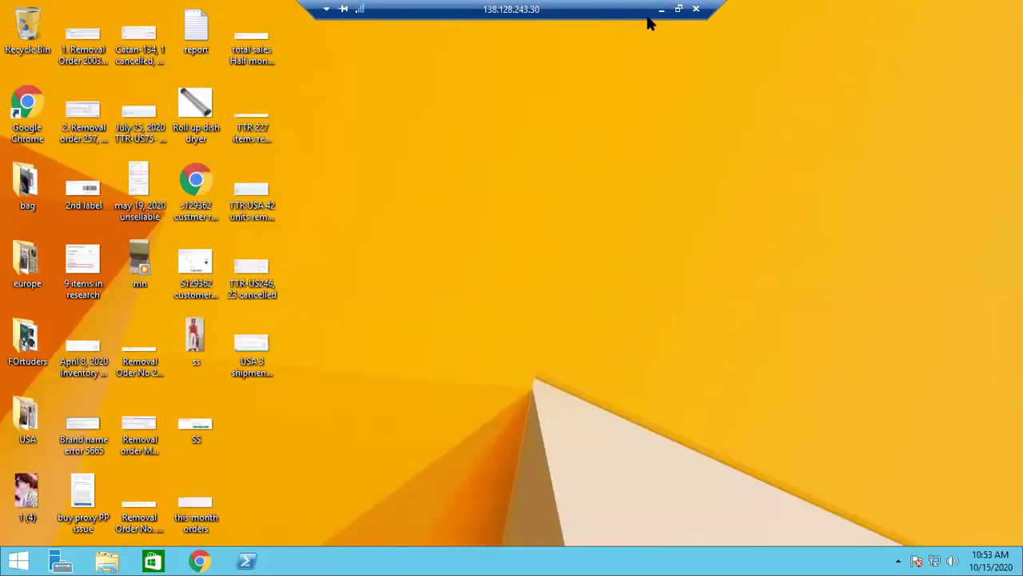
click(327, 9)
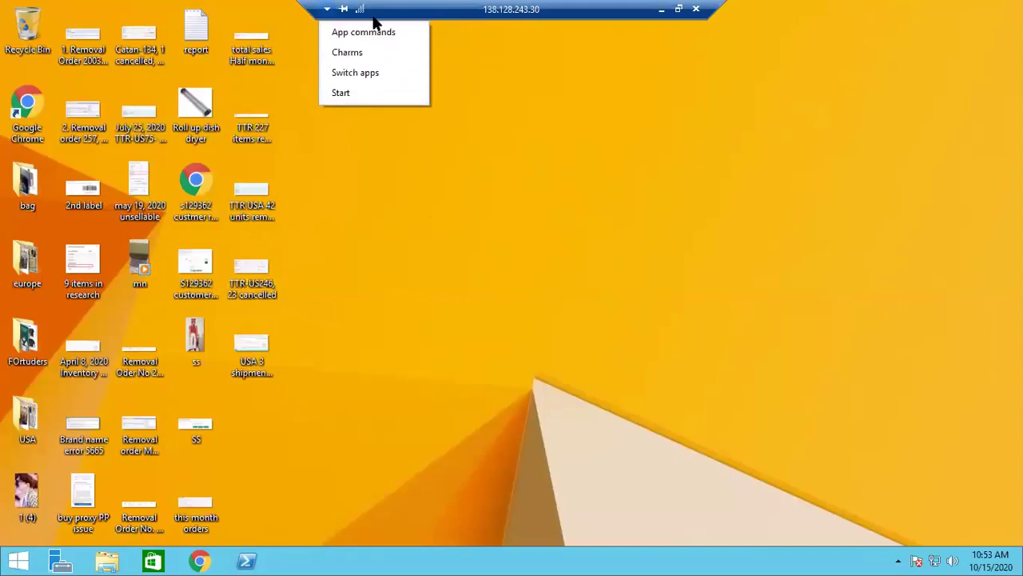
click(350, 35)
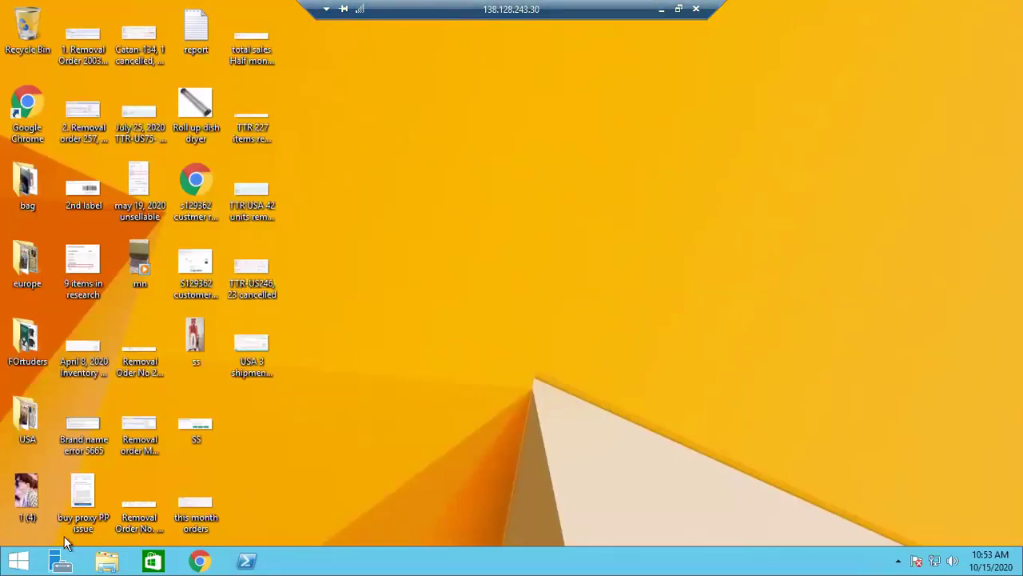
Restart the remote server with the default Other (Unplanned) reason and close the Remote Desktop window.
click(18, 560)
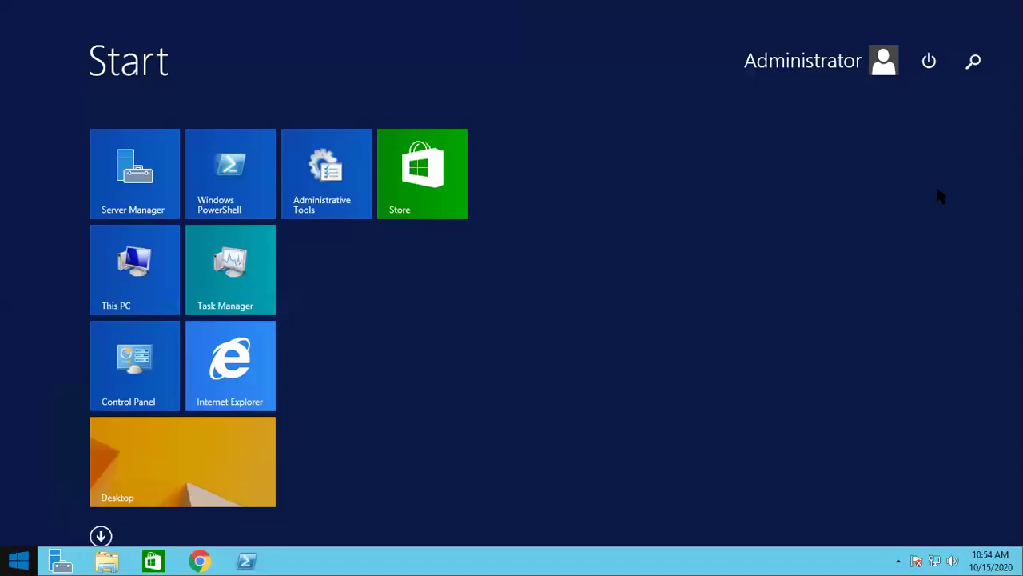
click(937, 59)
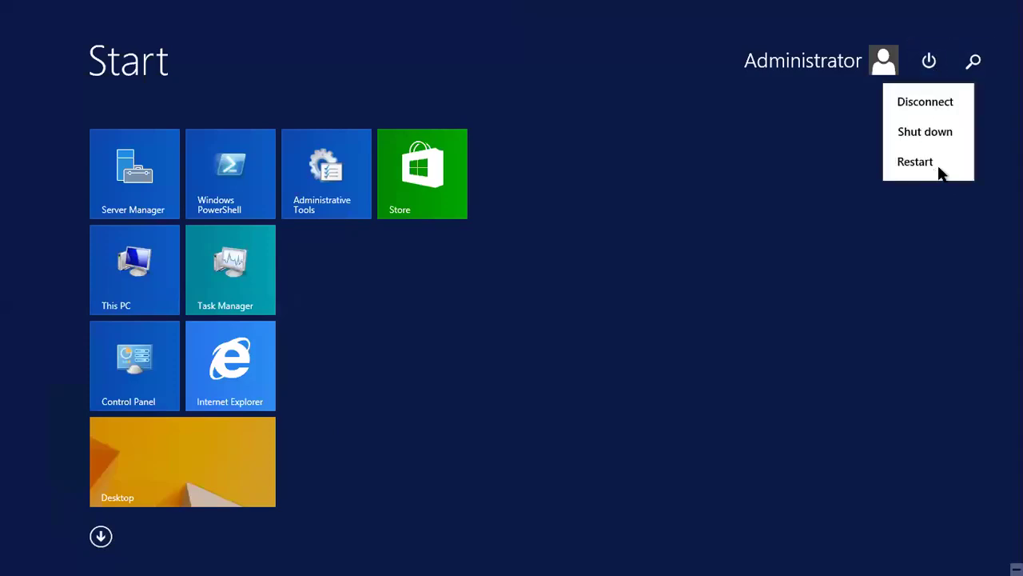
click(931, 133)
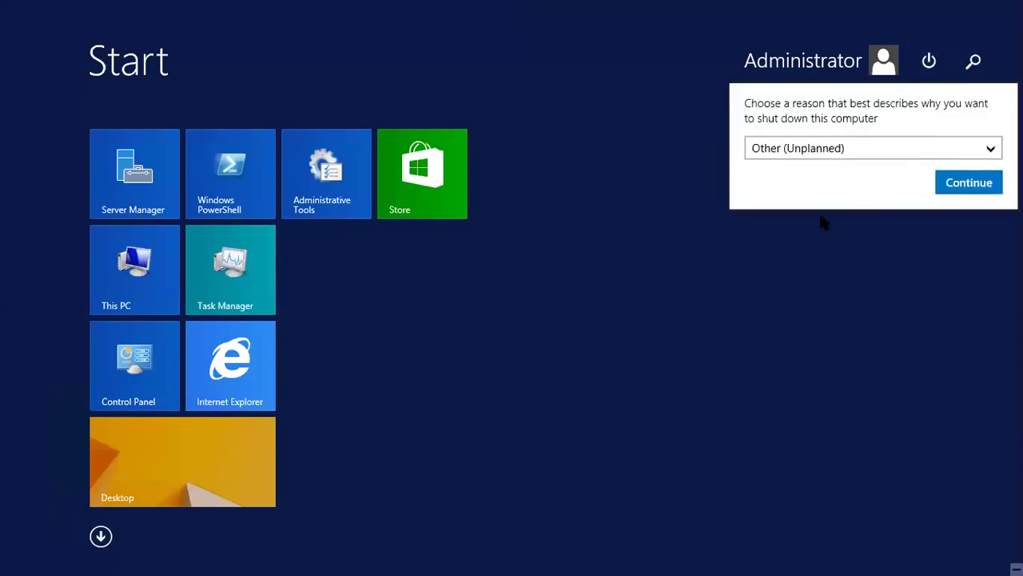
click(968, 183)
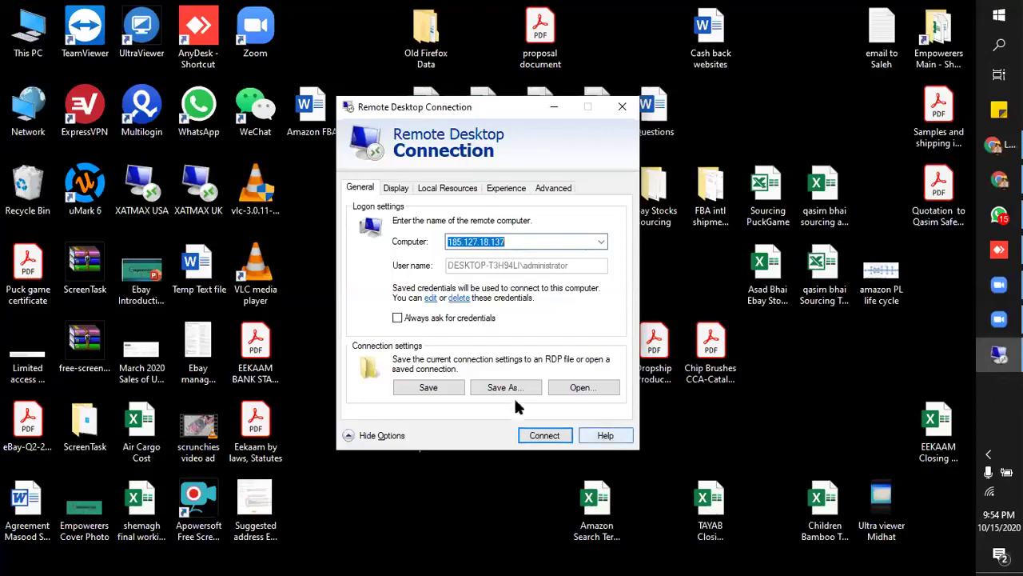
click(622, 106)
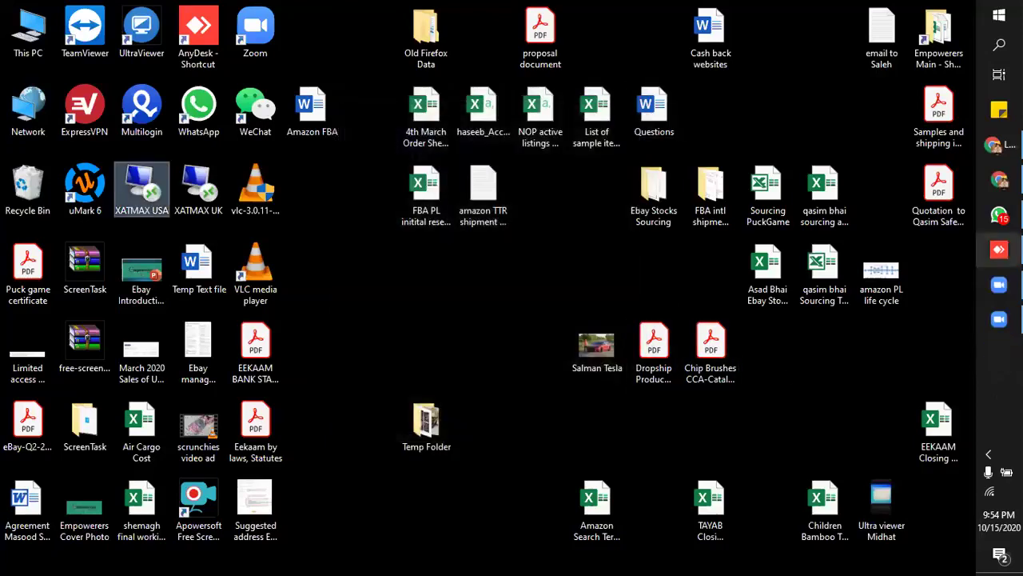
mouse_move(991, 323)
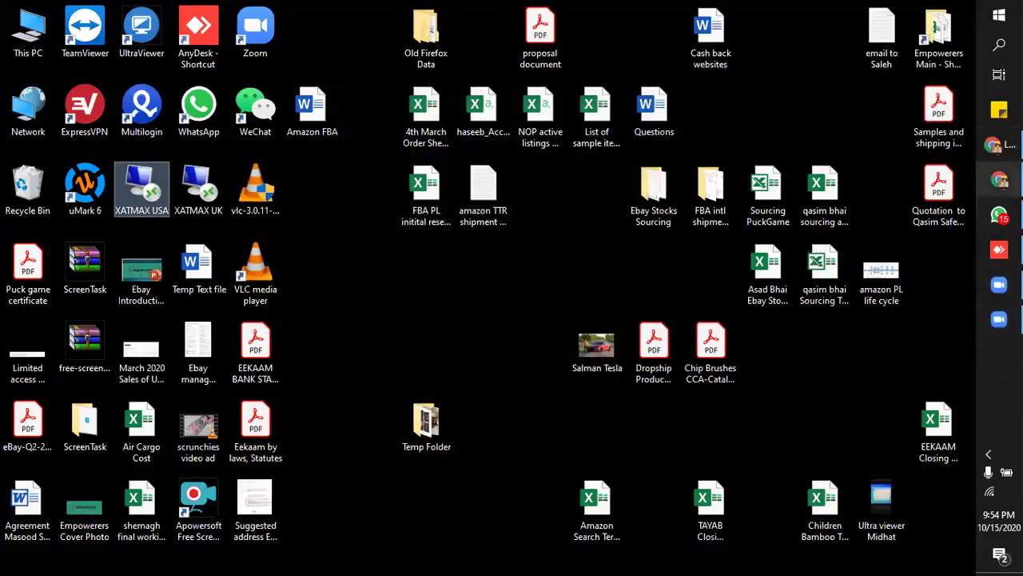
Back in the Chrome console, power off the TayyabUSA server from its Actions wrench menu.
click(997, 145)
click(1000, 179)
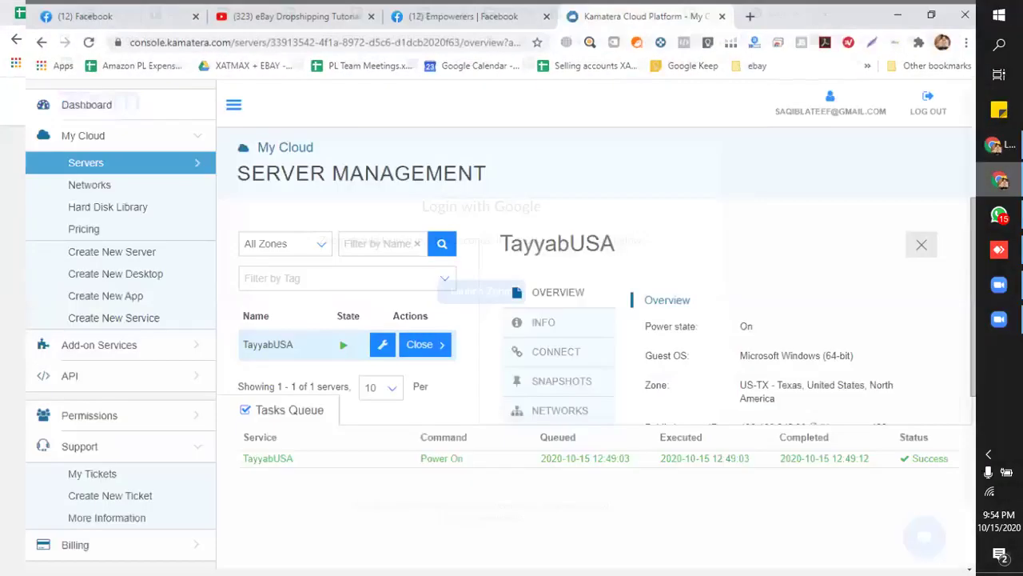
click(363, 351)
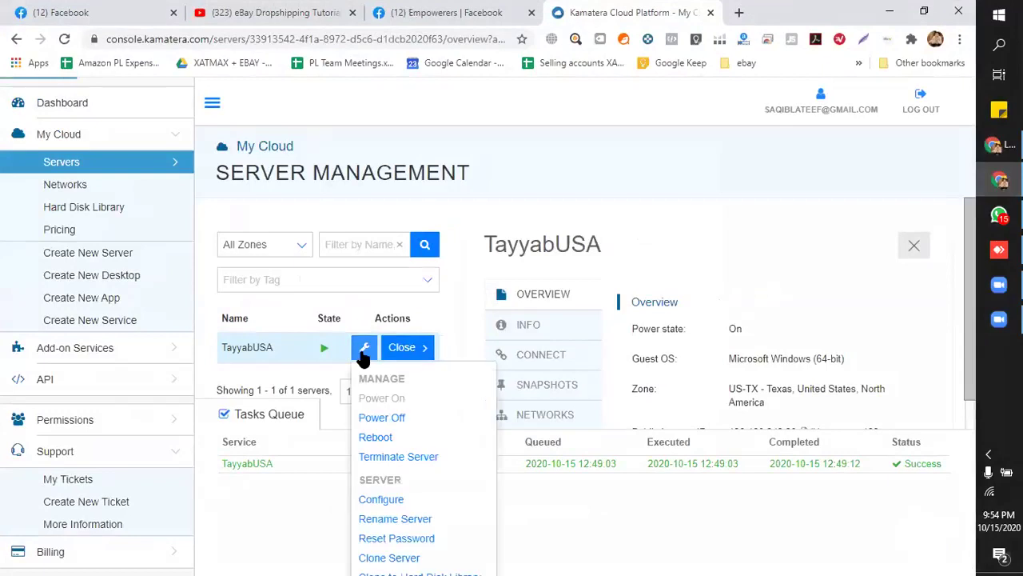
click(390, 421)
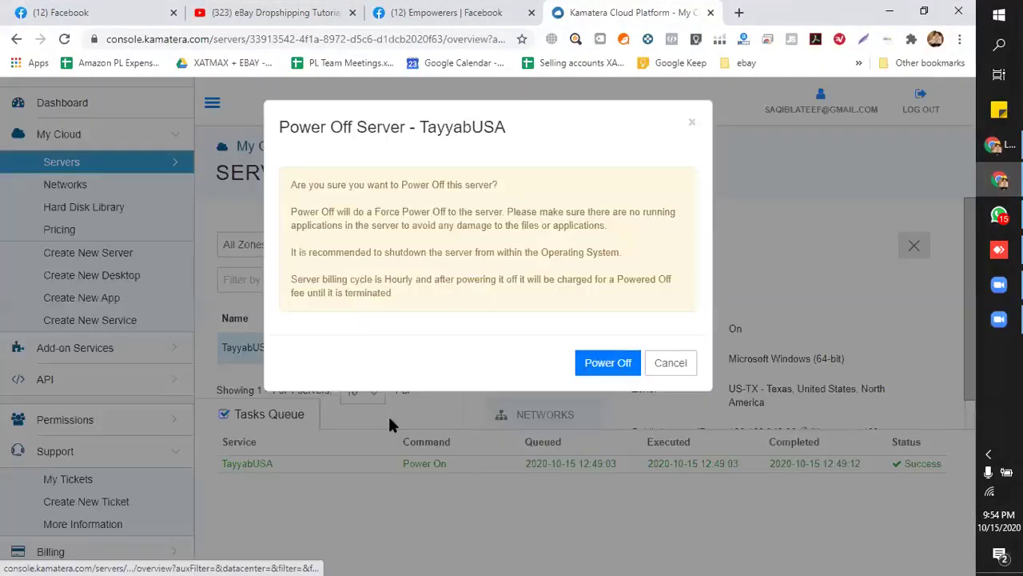
click(621, 370)
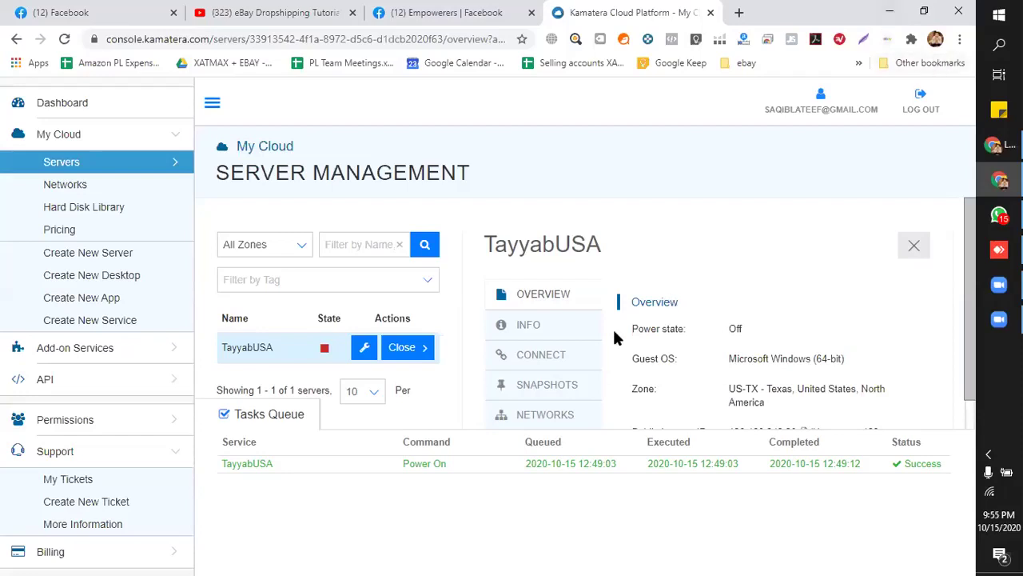
Log out of the cloud console and navigate to console.kamatera.com.
click(920, 104)
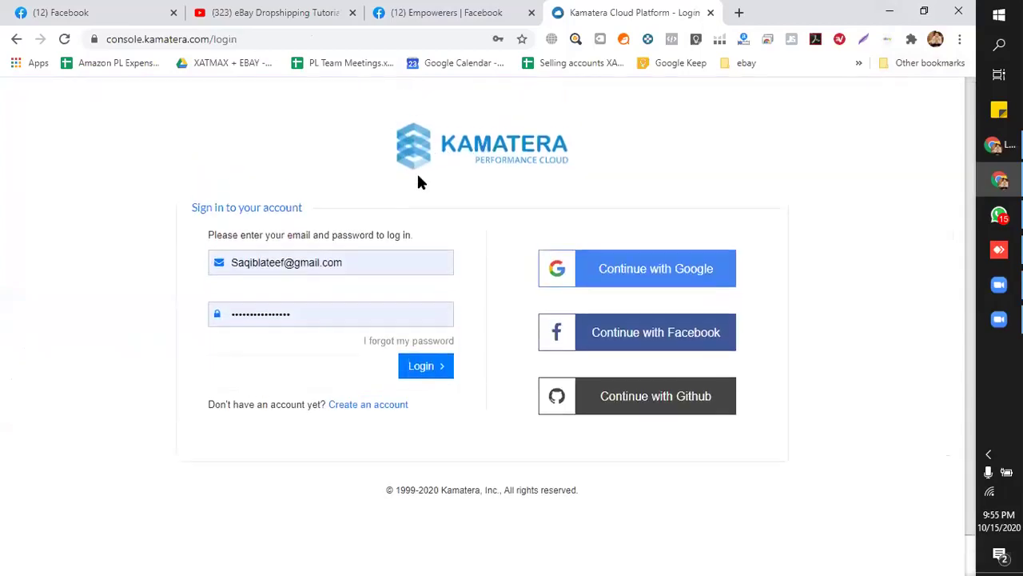
double_click(304, 40)
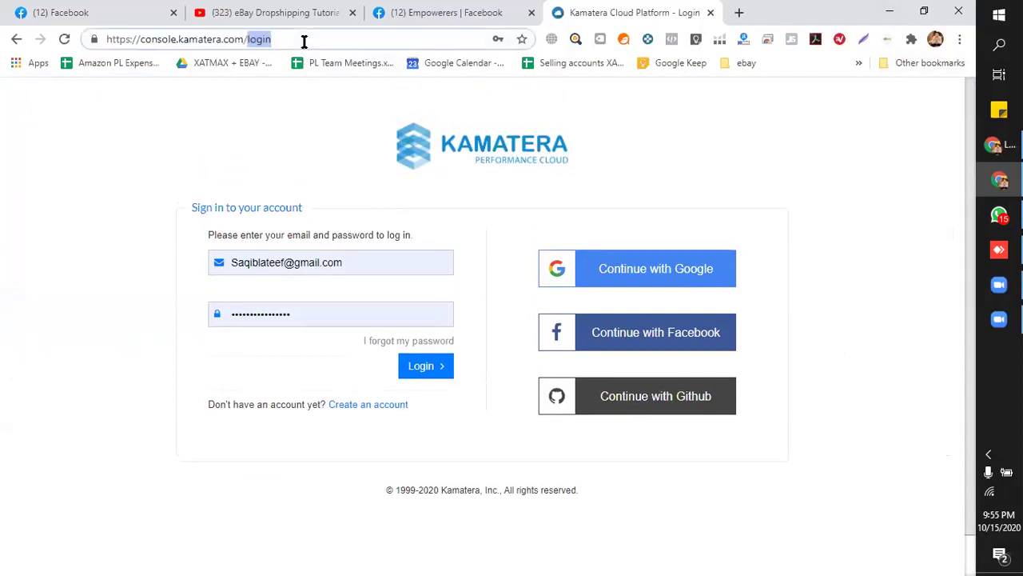
key(BackSpace)
key(Return)
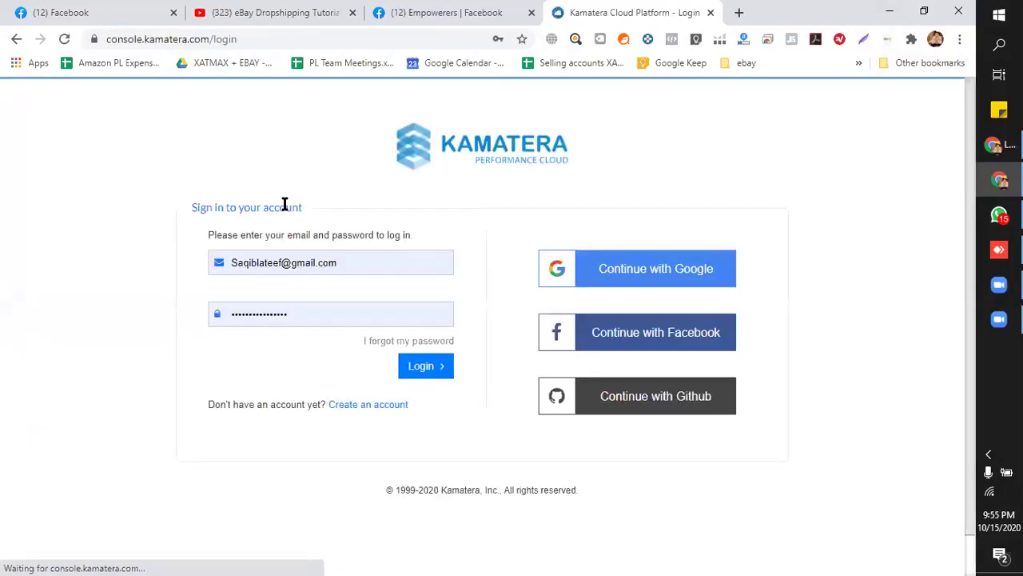
Log back in, check TayyabUSA shows Off on the dashboard, then log out again.
scroll(349, 324, up, 1)
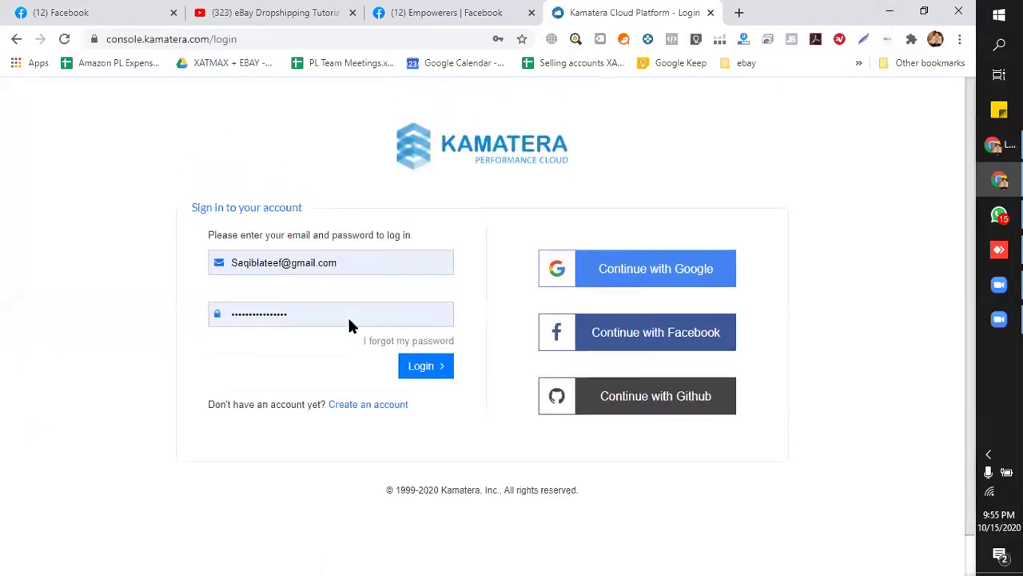
click(430, 370)
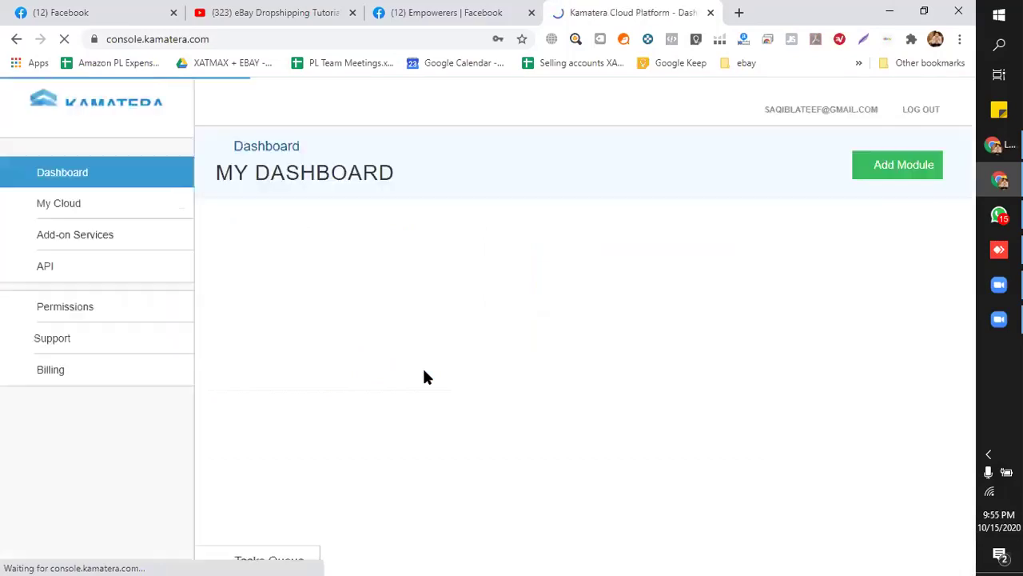
scroll(423, 372, down, 1)
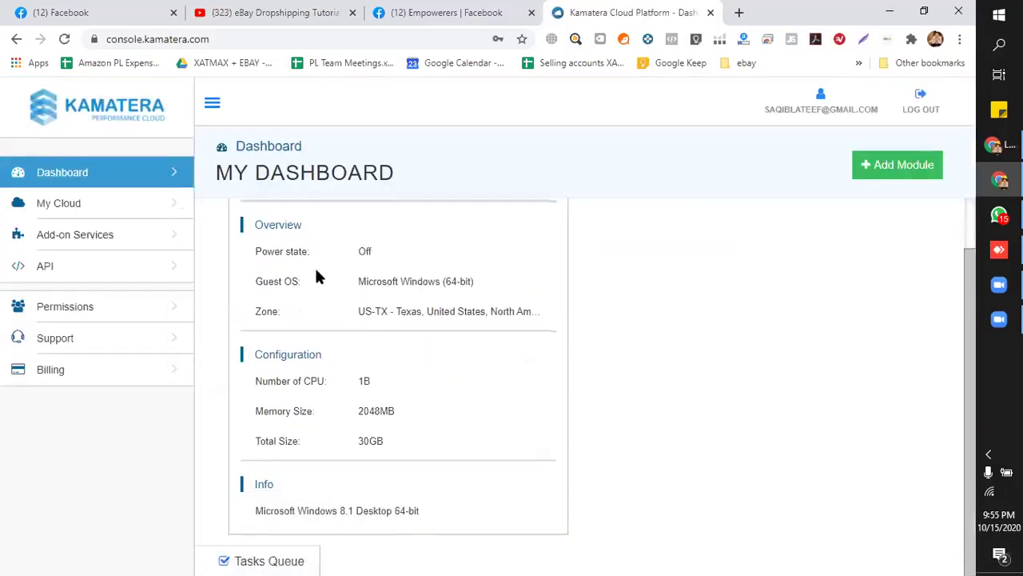
click(209, 102)
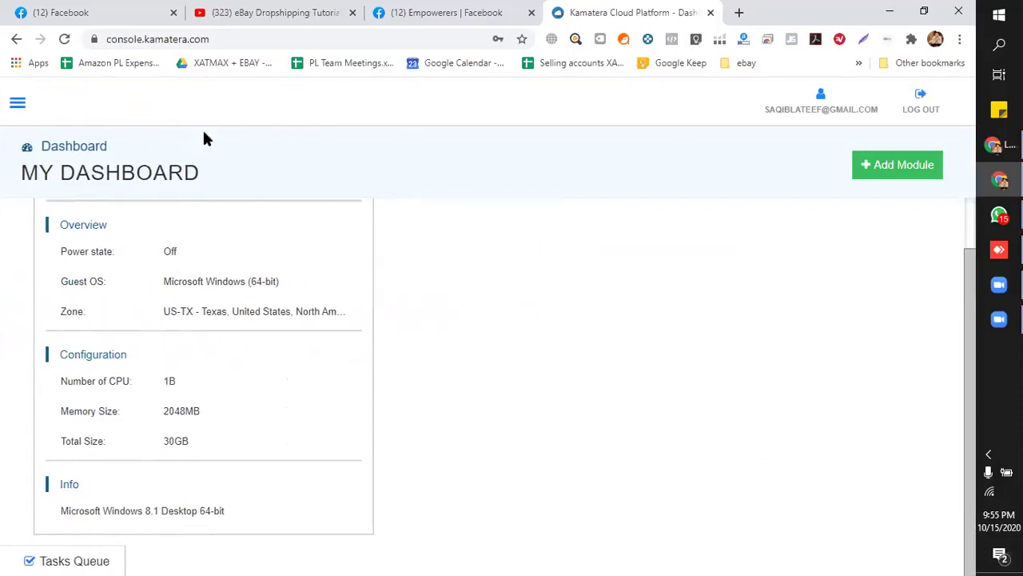
scroll(64, 233, up, 1)
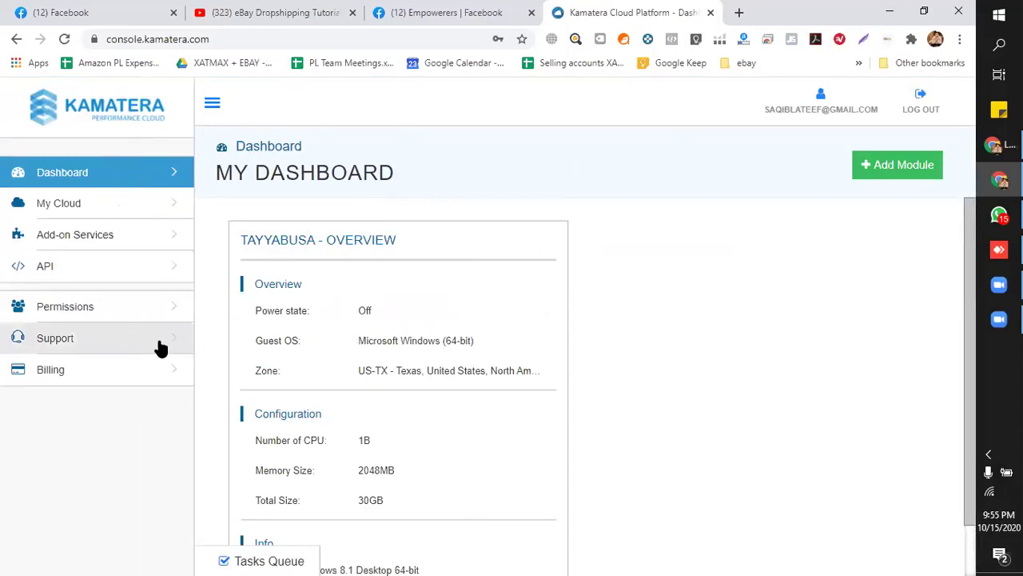
click(918, 96)
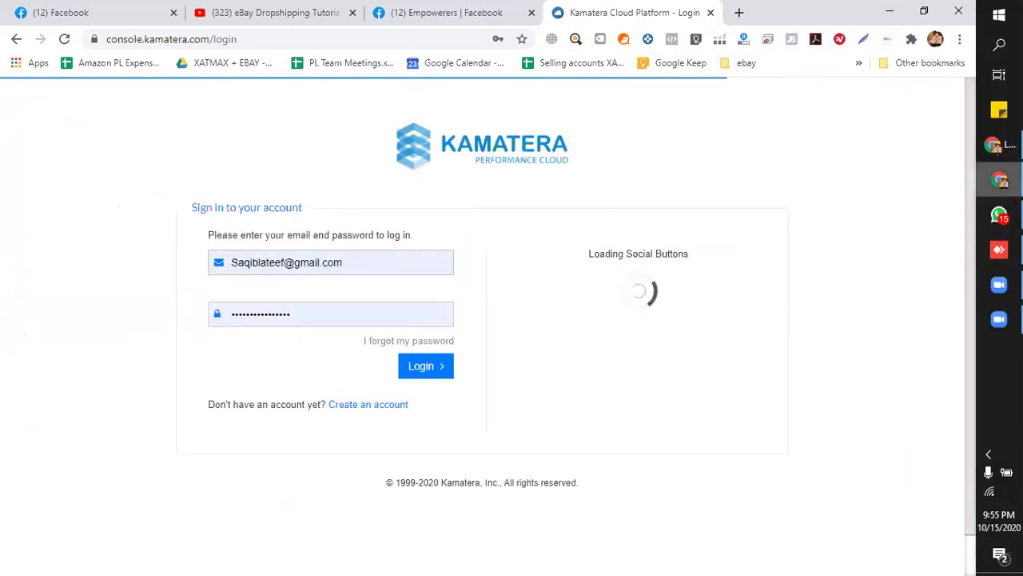
Close the console tab and load kamatera.com in a new tab.
click(711, 13)
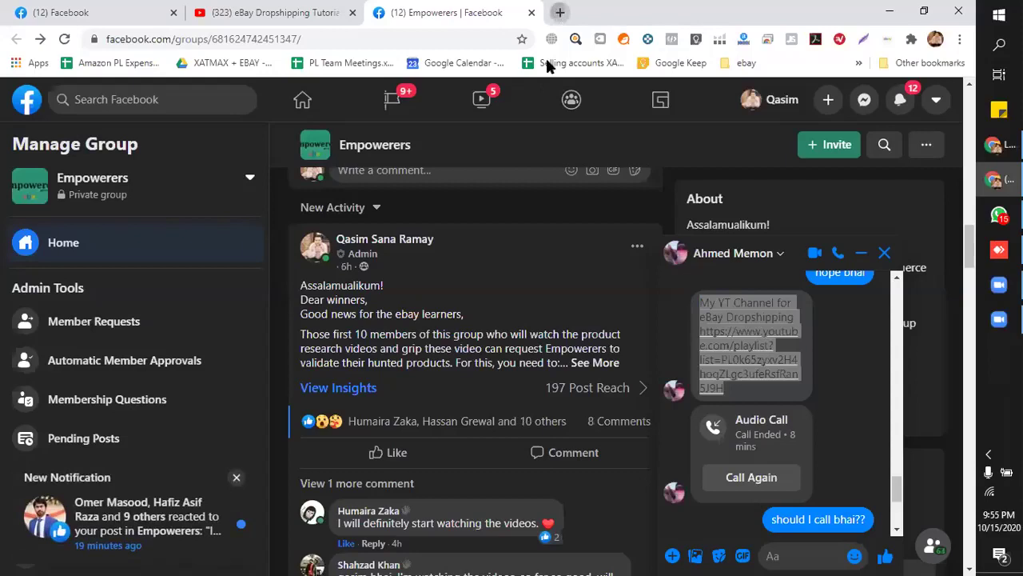
key(ctrl+t)
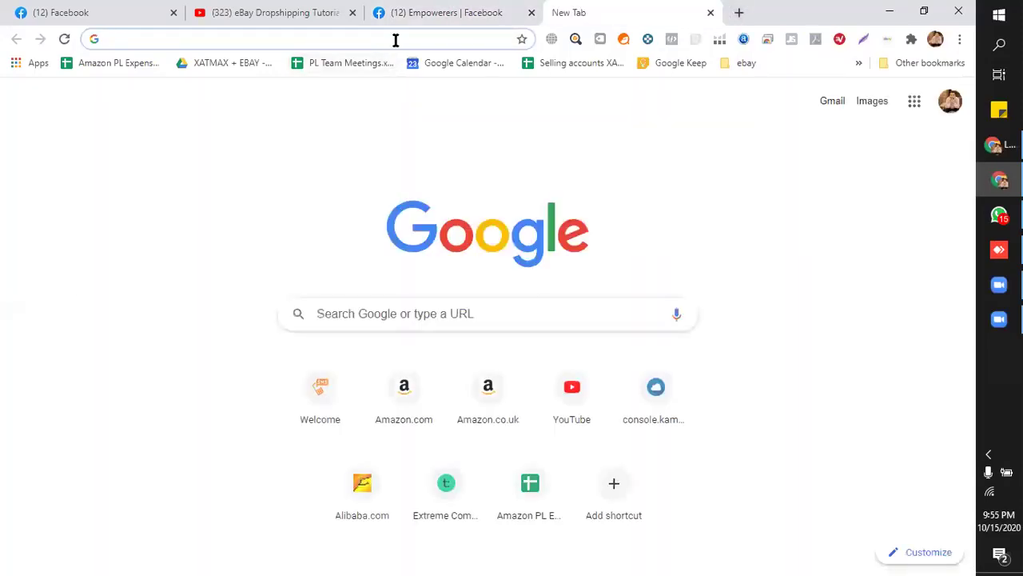
click(395, 39)
text(kama)
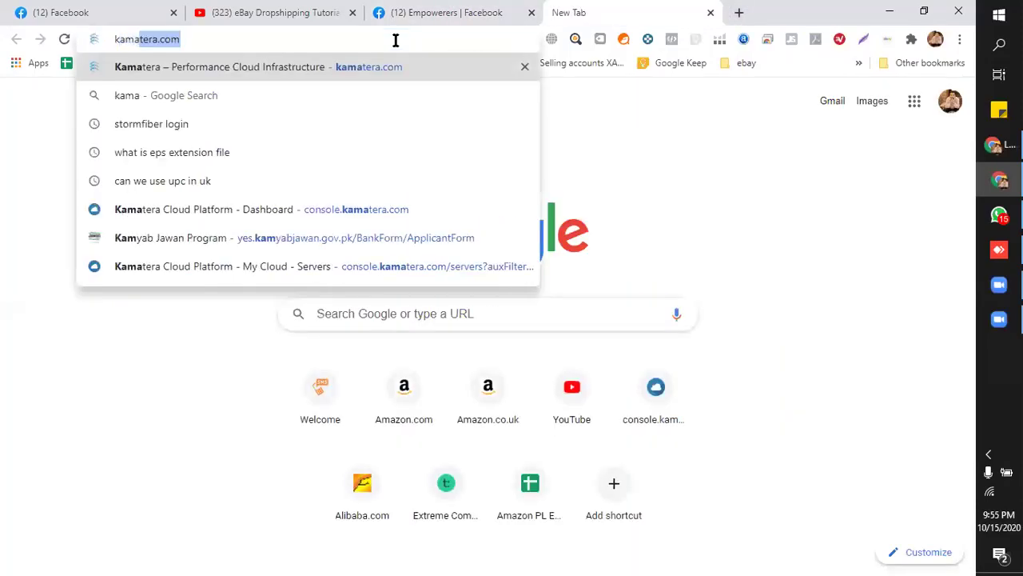
key(Right)
key(Return)
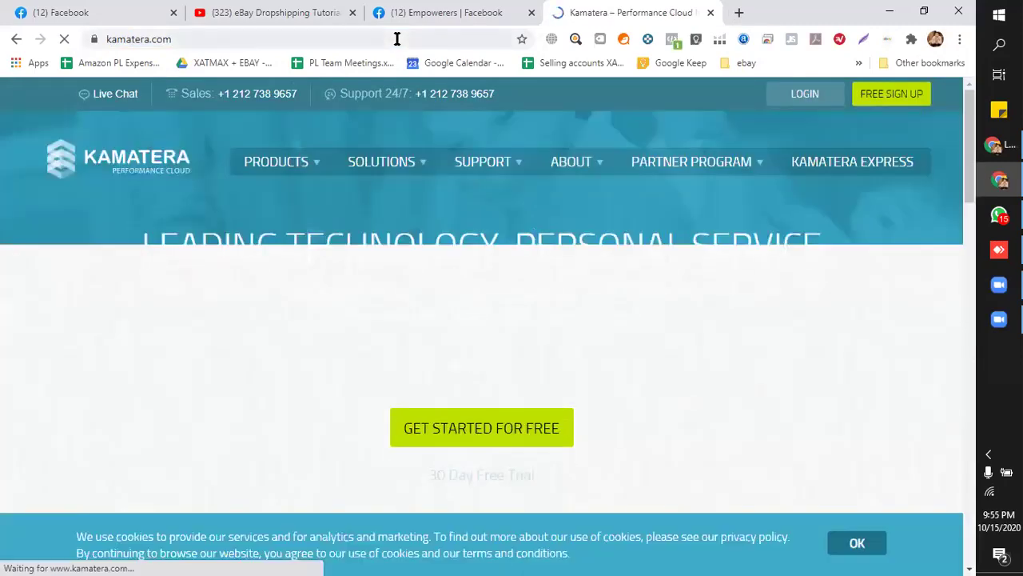
scroll(700, 316, down, 20)
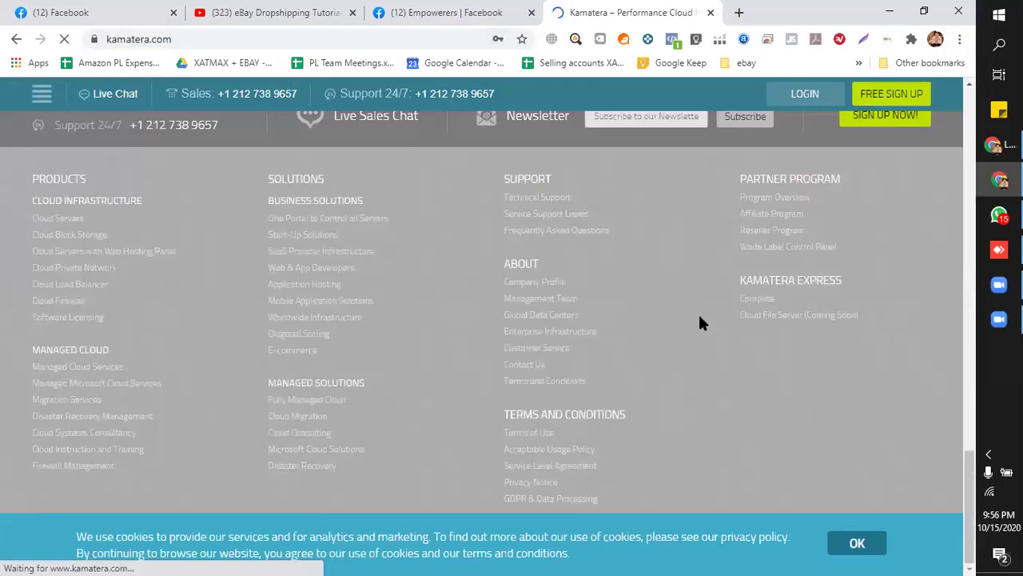